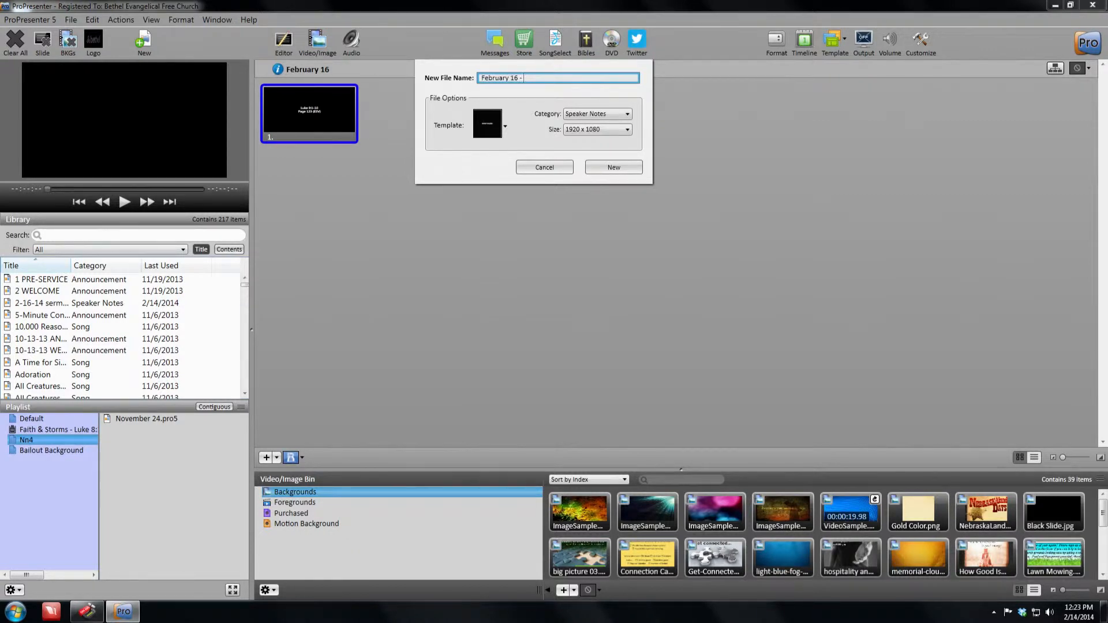
# Create a new presentation named "February 16 - Some Great Sermon" in the Speaker Notes category at 1920 x 1080.
pyautogui.write('- Some Gre')
pyautogui.write('at Serom')
pyautogui.write('mon')
pyautogui.click(599, 129)
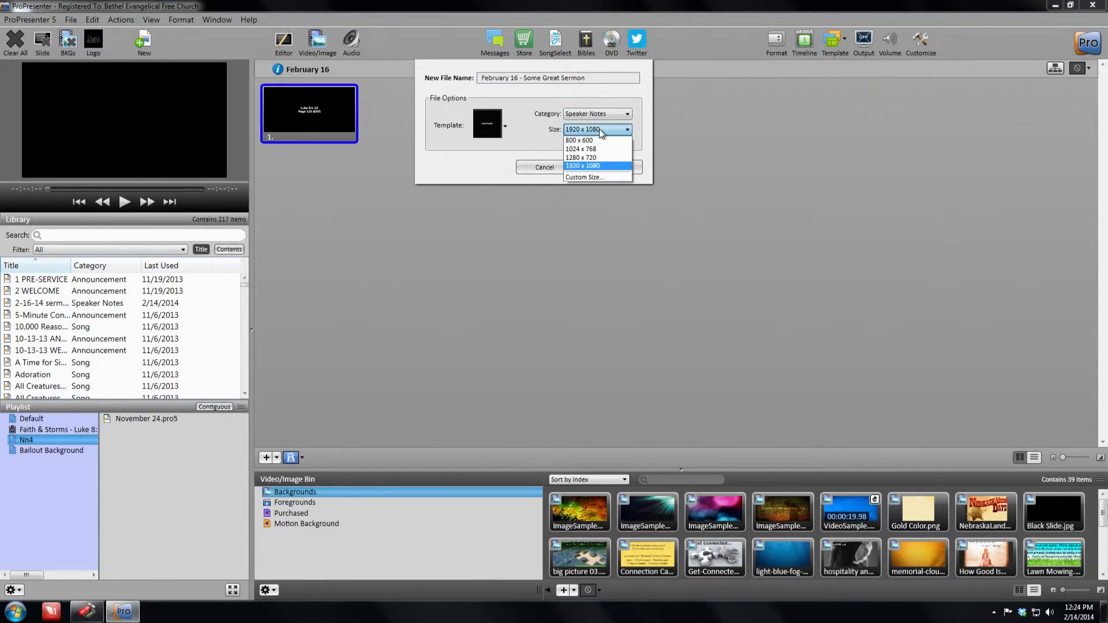
pyautogui.click(599, 129)
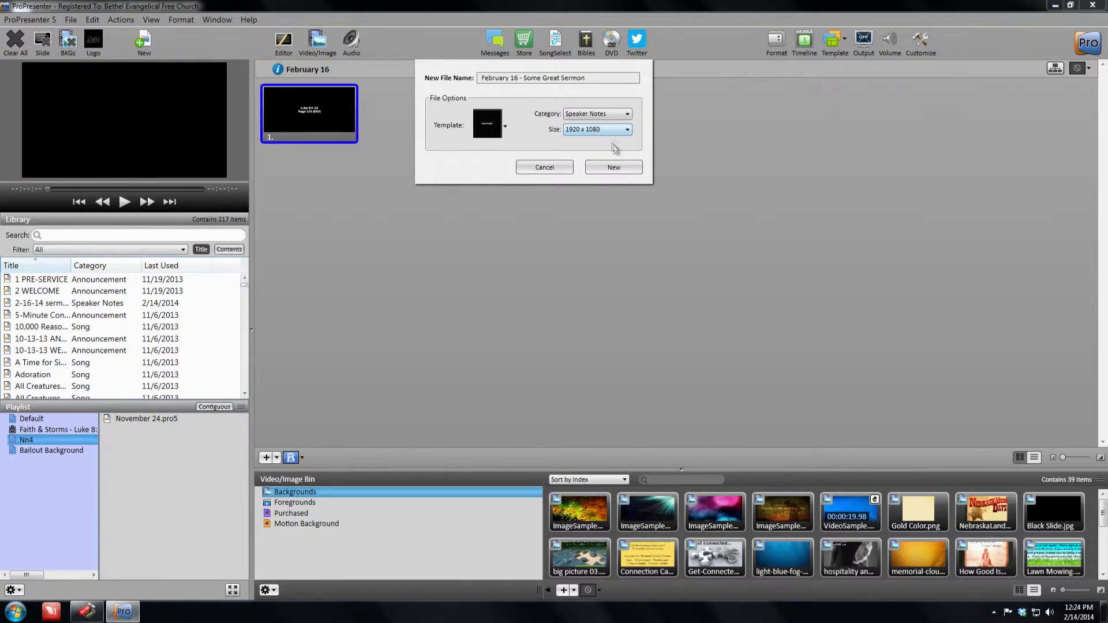
pyautogui.click(622, 166)
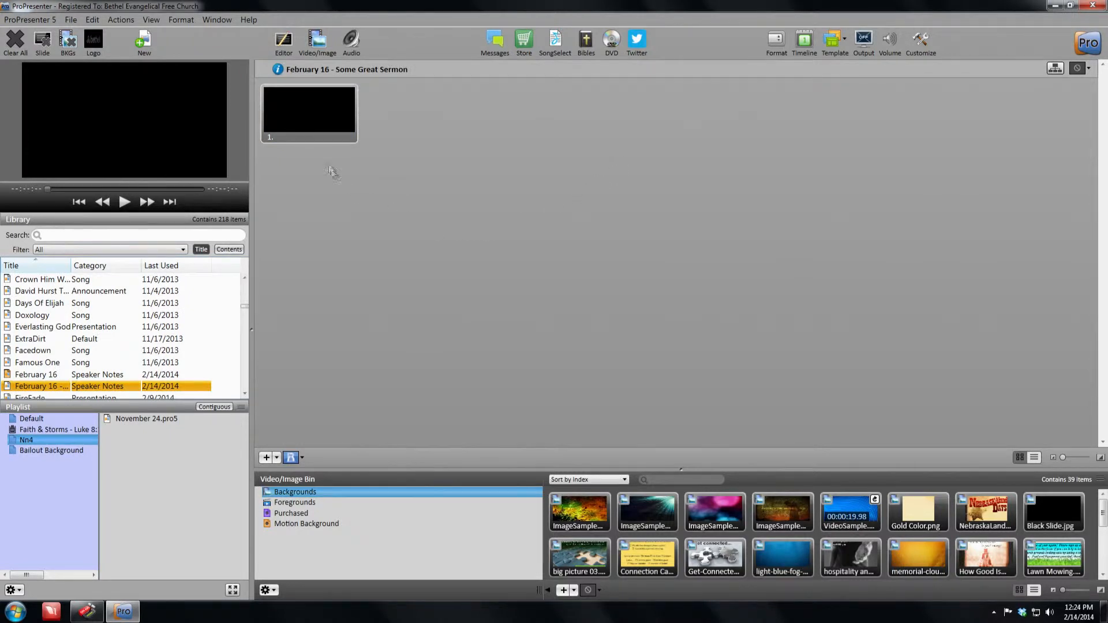
# Replace the first slide's placeholder text with "Luke 9:1-10" and "Page 123 (ESV)" on two lines in the slide editor.
pyautogui.click(323, 110)
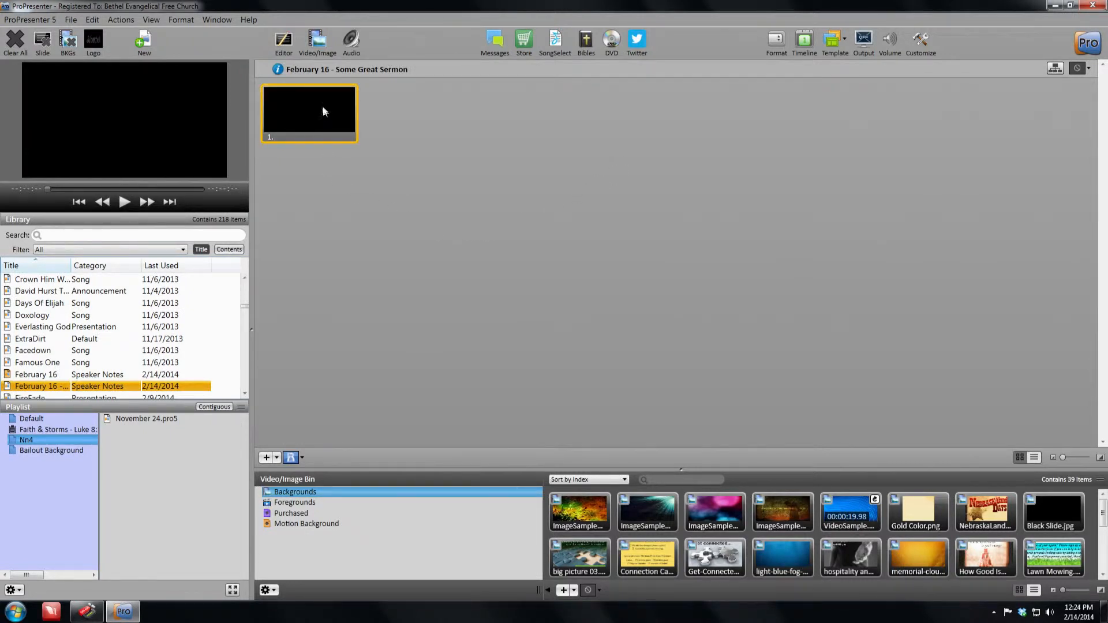
pyautogui.click(284, 42)
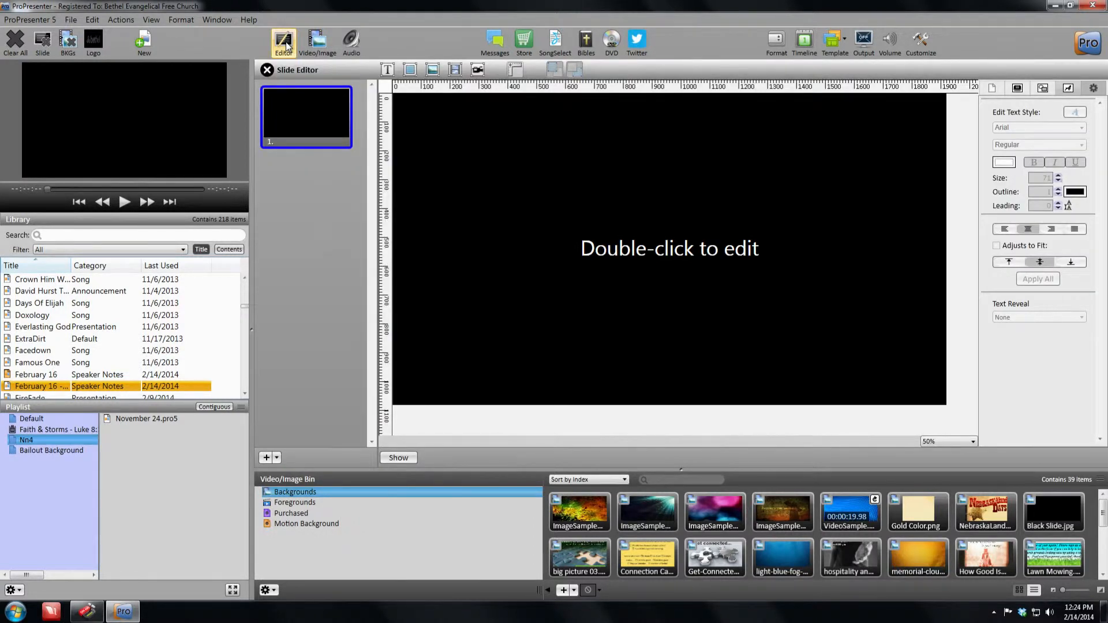
pyautogui.doubleClick(595, 249)
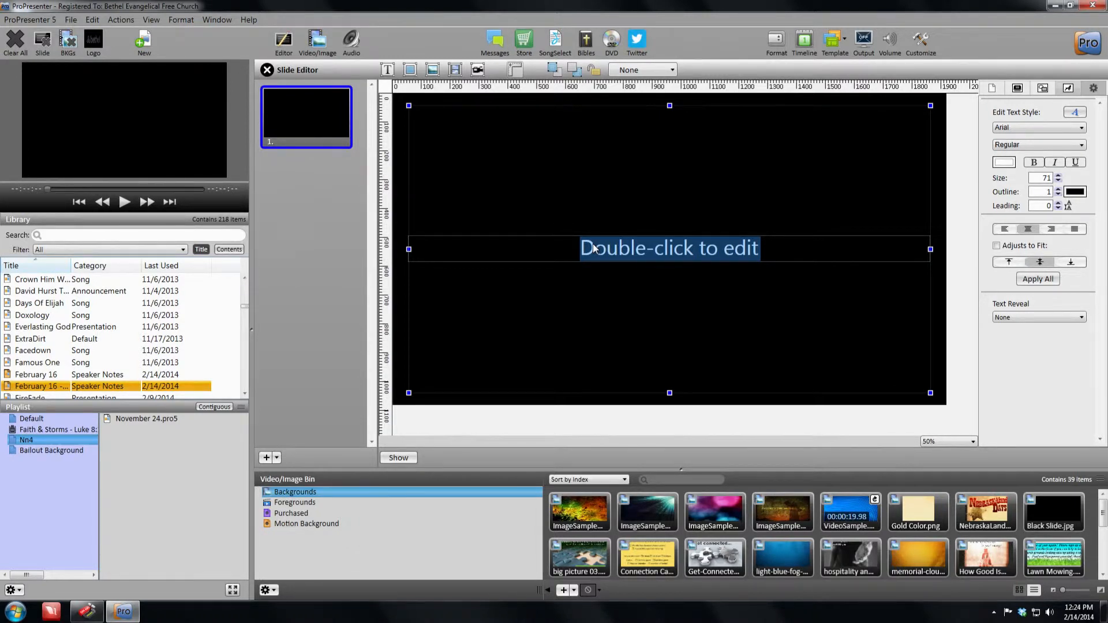
pyautogui.write('Luke')
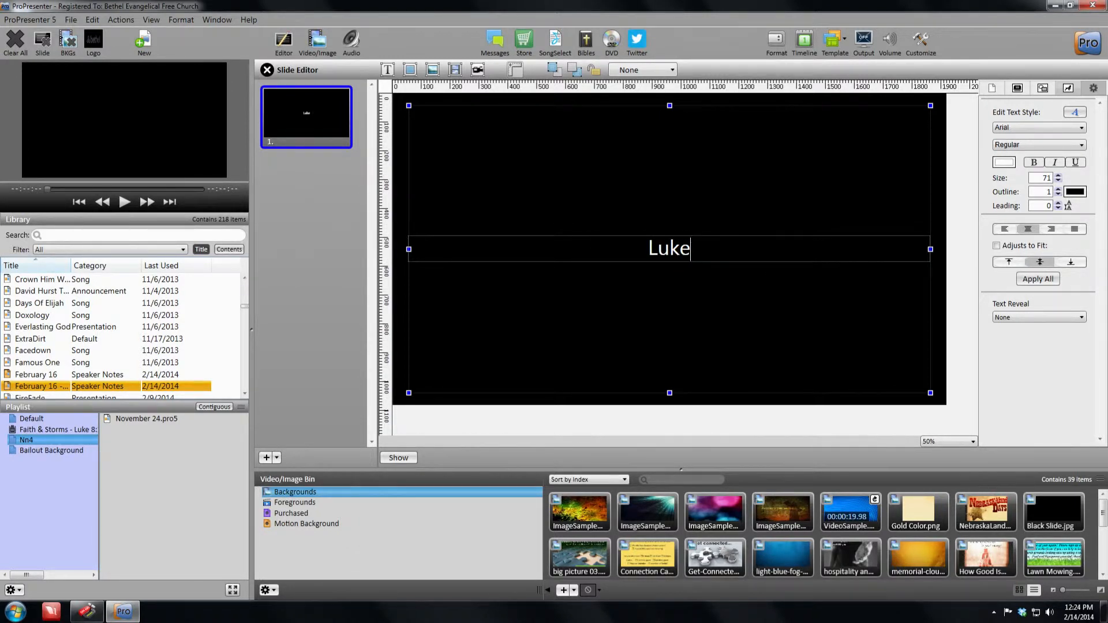
pyautogui.write(' 9:1-10')
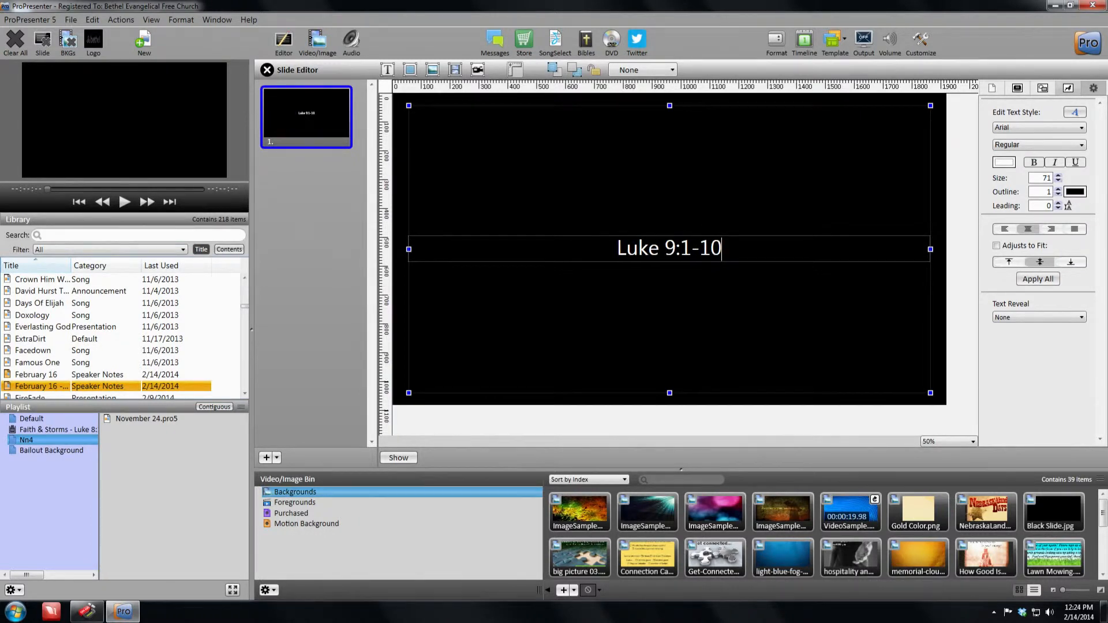
pyautogui.press('Return')
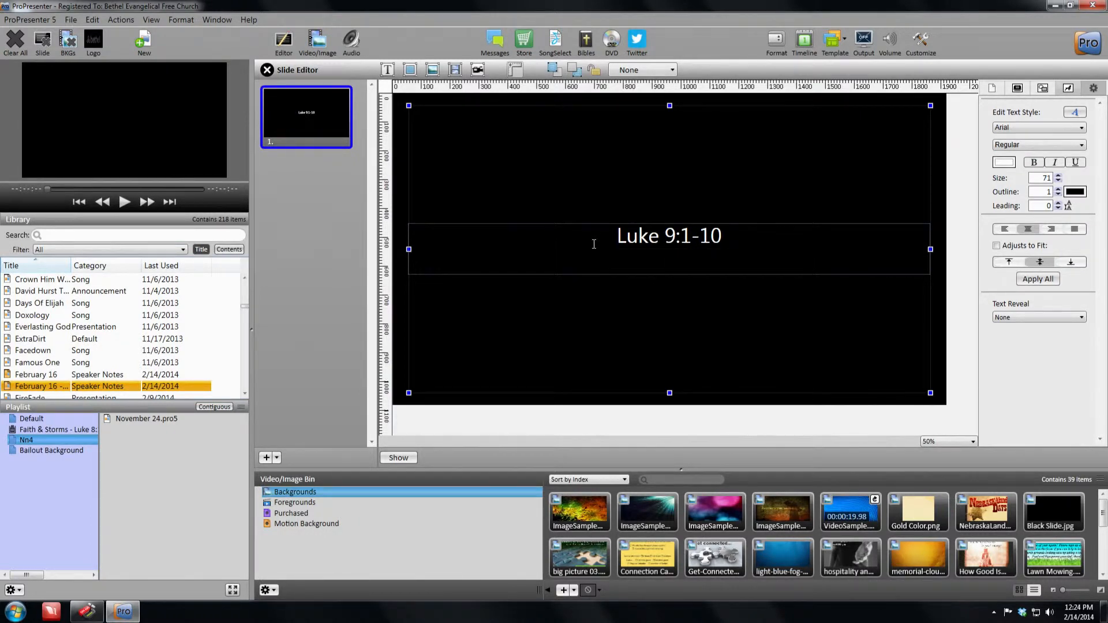
pyautogui.write('Page 123 (ES')
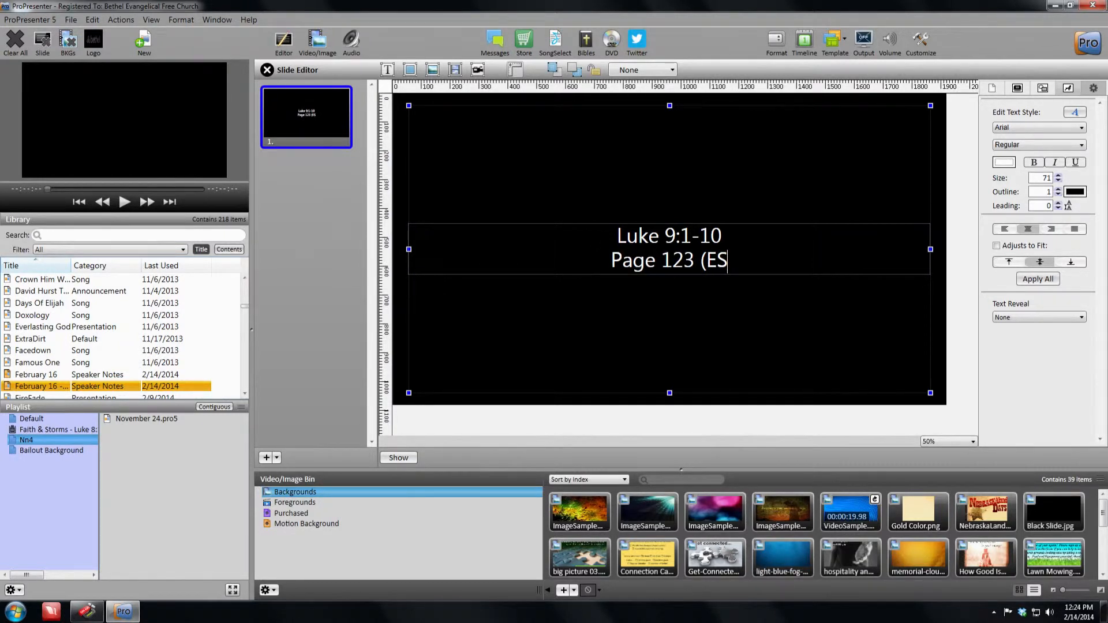
pyautogui.write('V)')
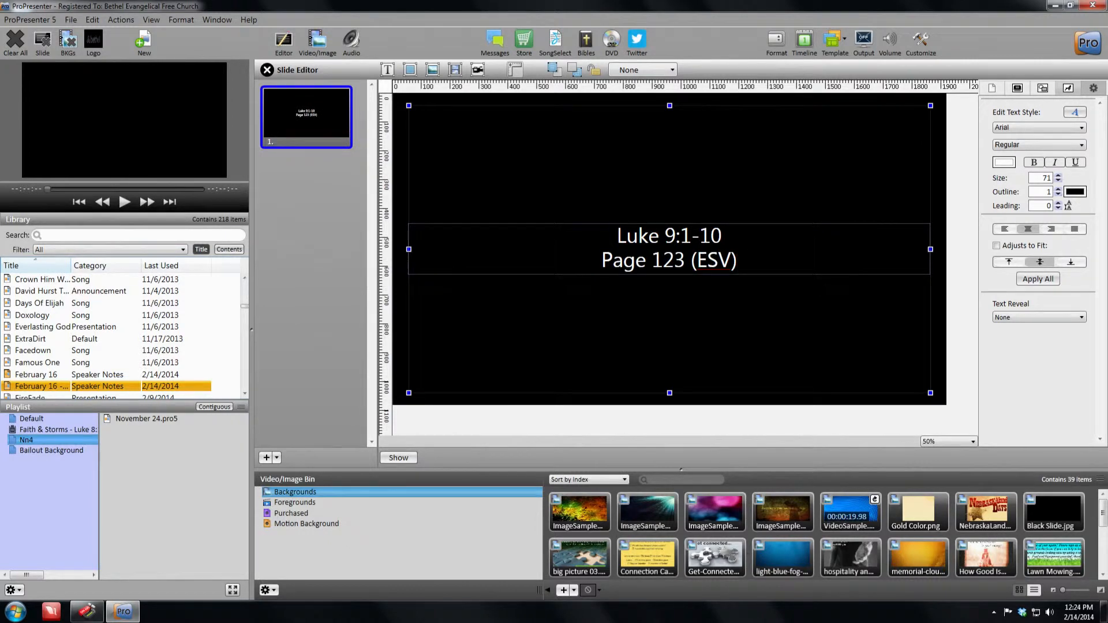
pyautogui.click(404, 195)
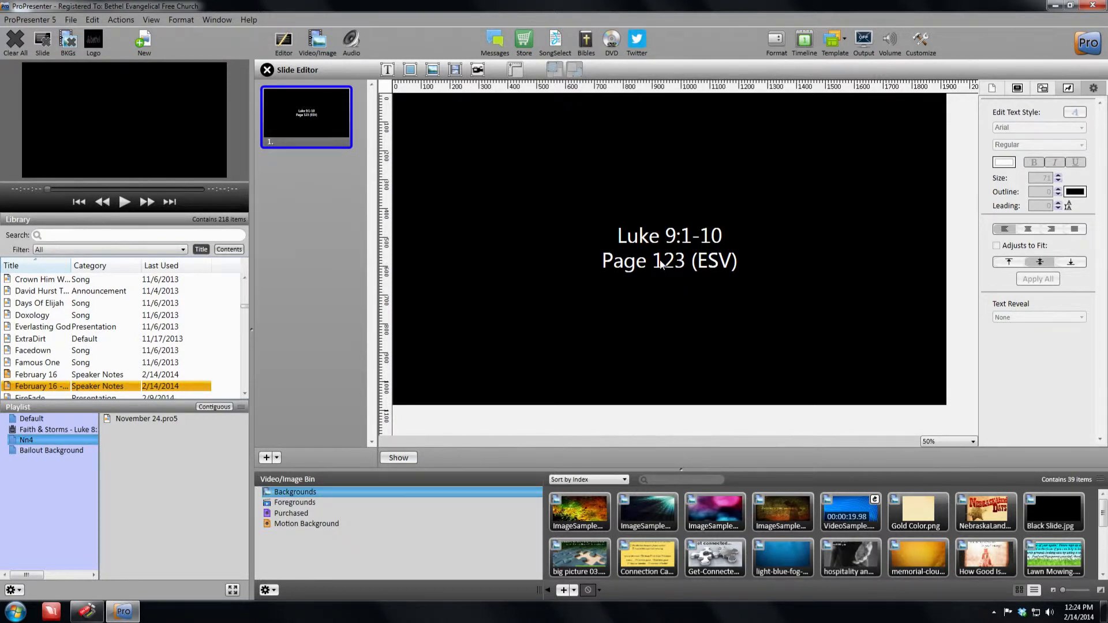
pyautogui.click(616, 243)
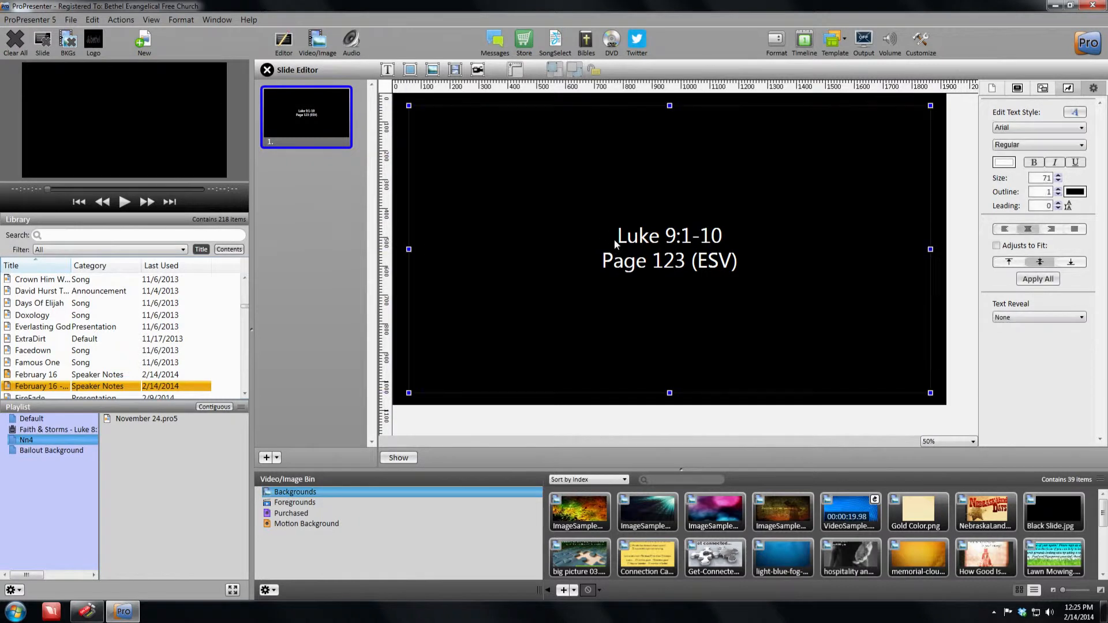
pyautogui.click(317, 203)
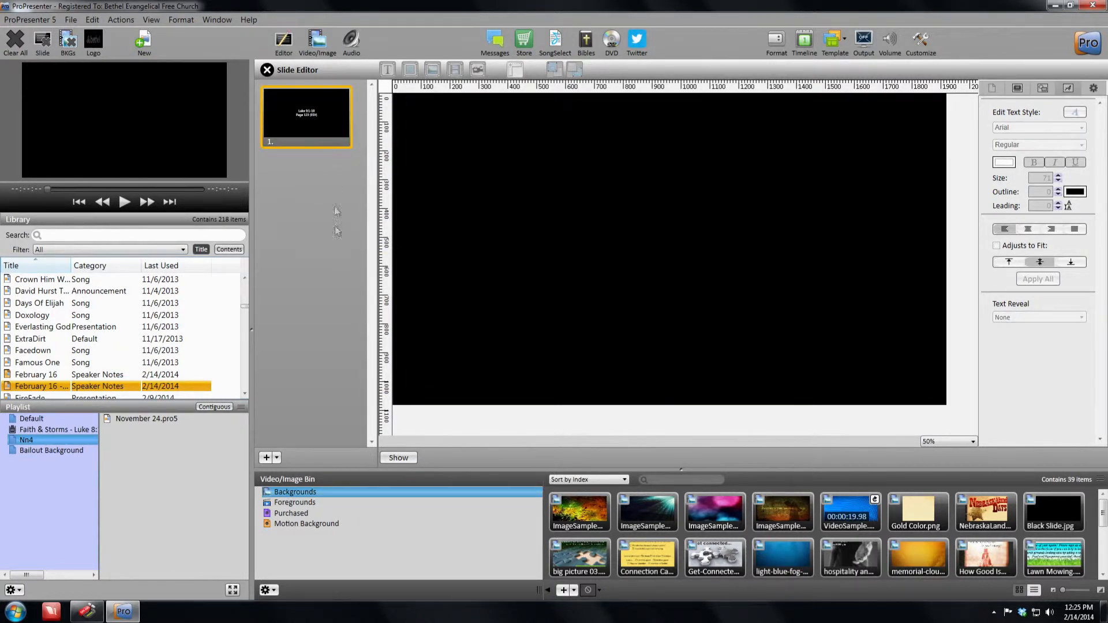
# Add a blank second slide and a third slide reading 'Luke 1:1-10 "This is a short passage."'.
pyautogui.click(265, 457)
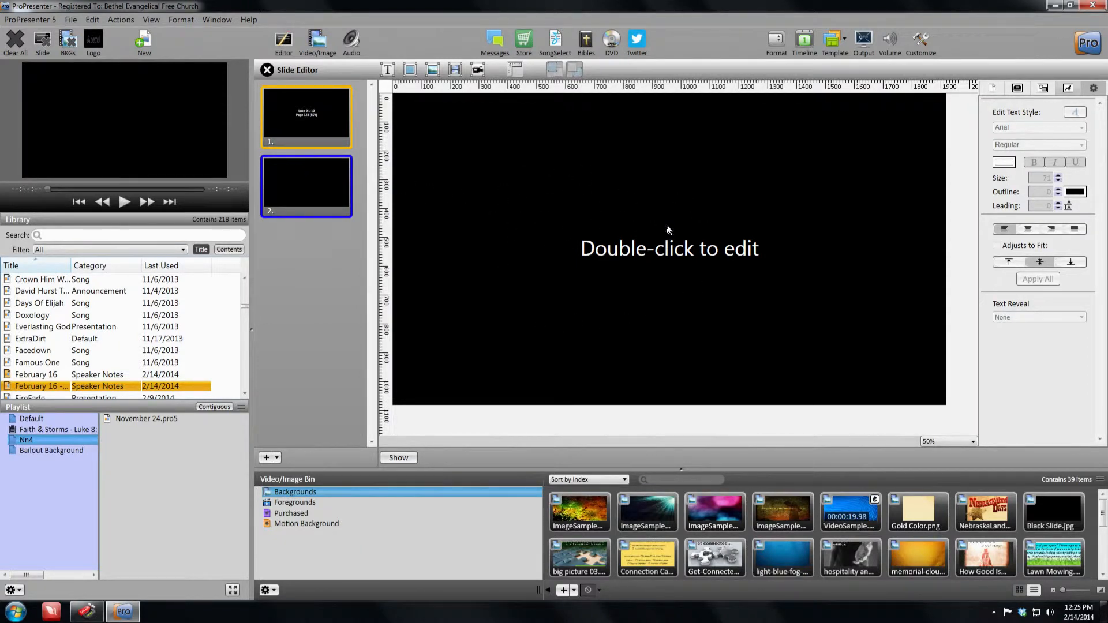
pyautogui.click(266, 458)
pyautogui.doubleClick(592, 250)
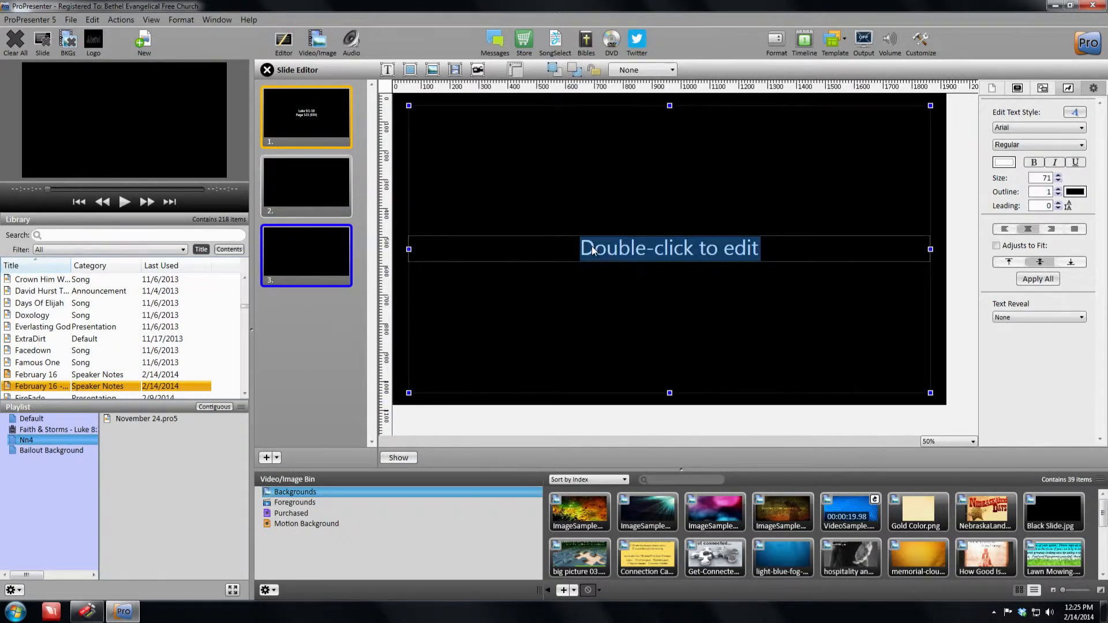
pyautogui.write('Luke ')
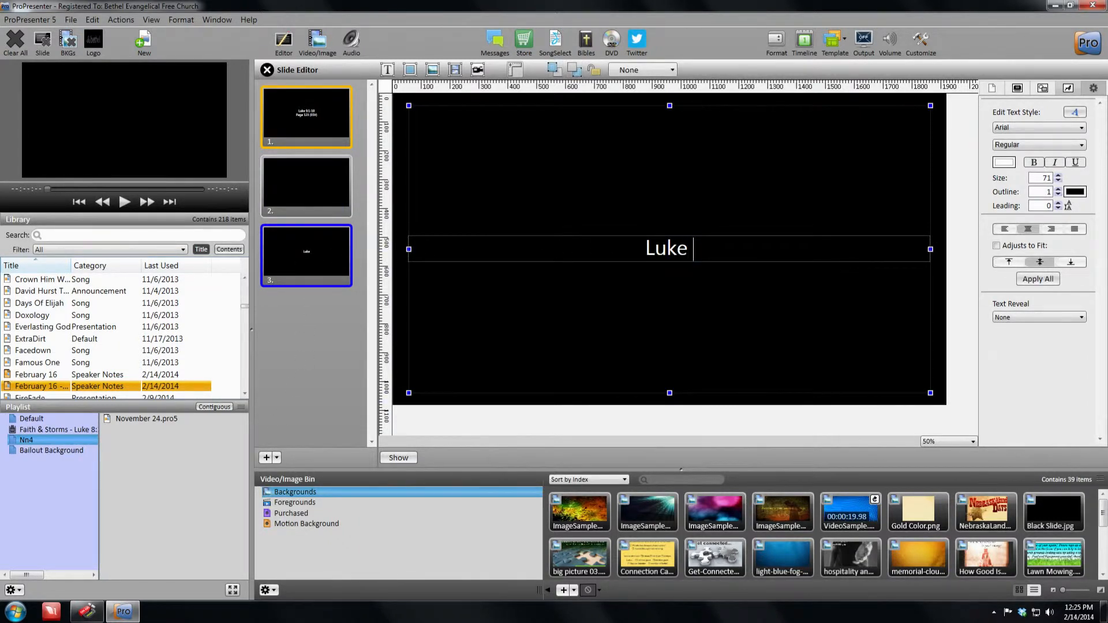
pyautogui.write('1:1-10 ')
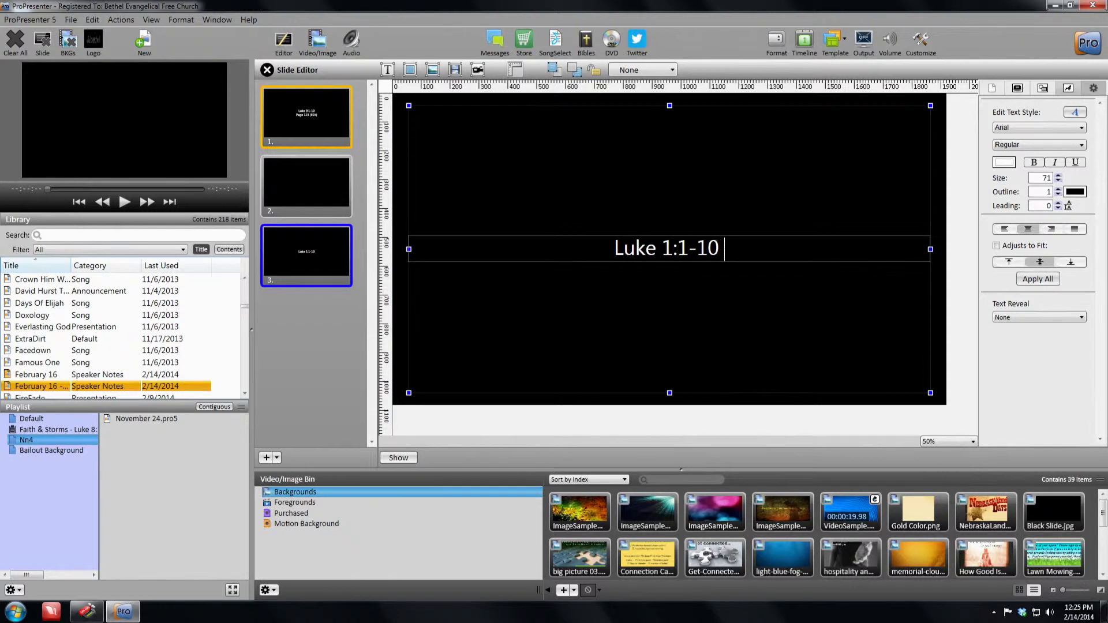
pyautogui.write('"This ')
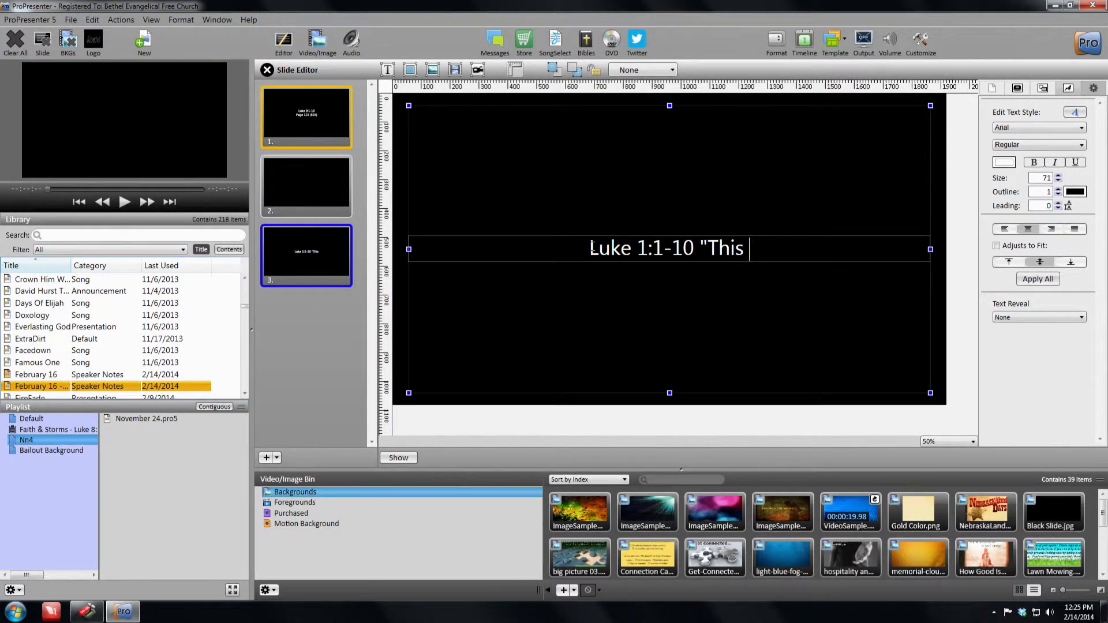
pyautogui.write('is a short p')
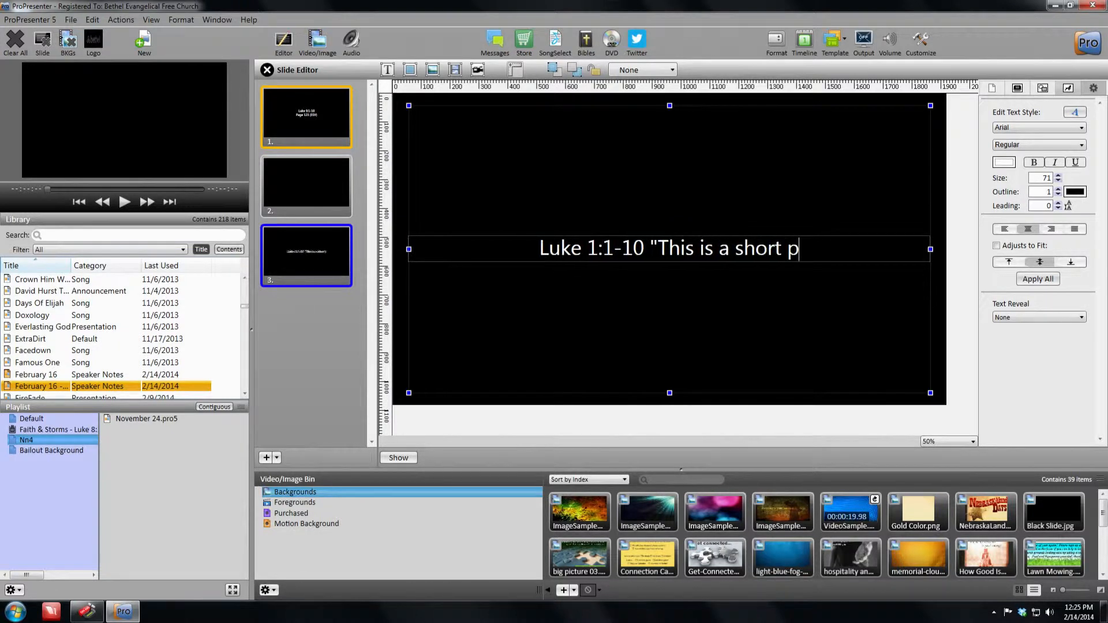
pyautogui.write('assage."')
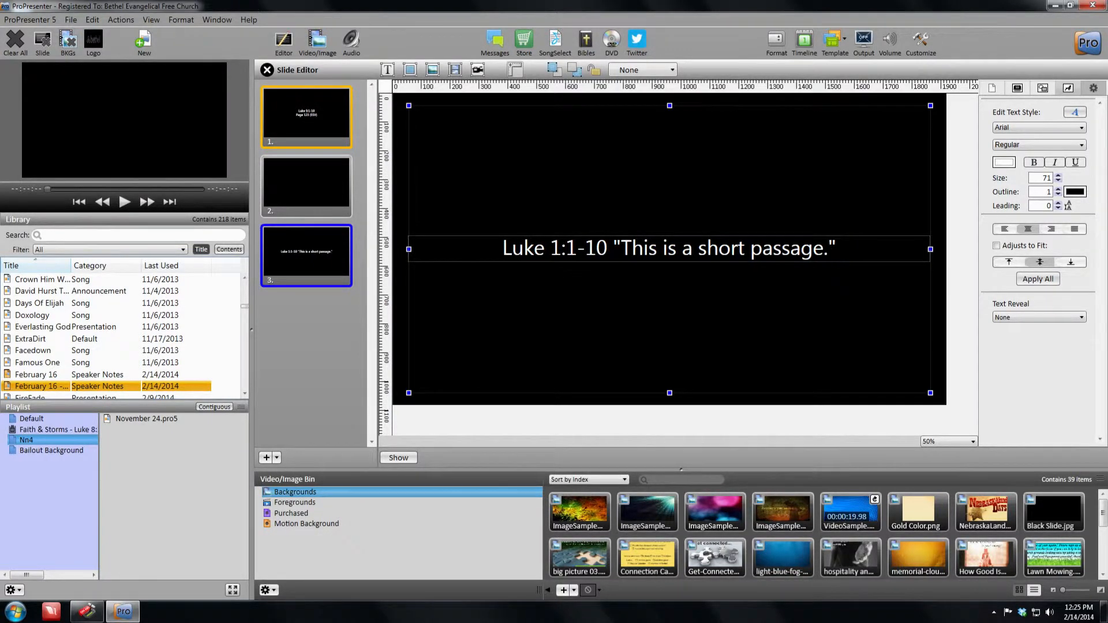
pyautogui.click(288, 359)
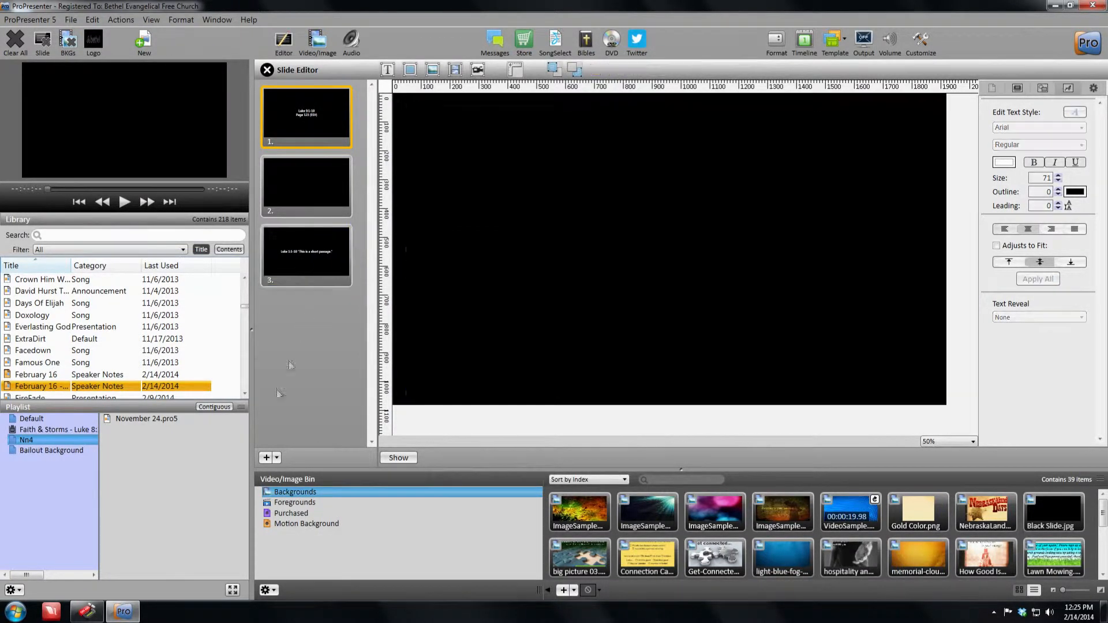
# Add a blank fourth slide and a fifth slide with the text "A longer bit of text.".
pyautogui.click(266, 458)
pyautogui.click(266, 457)
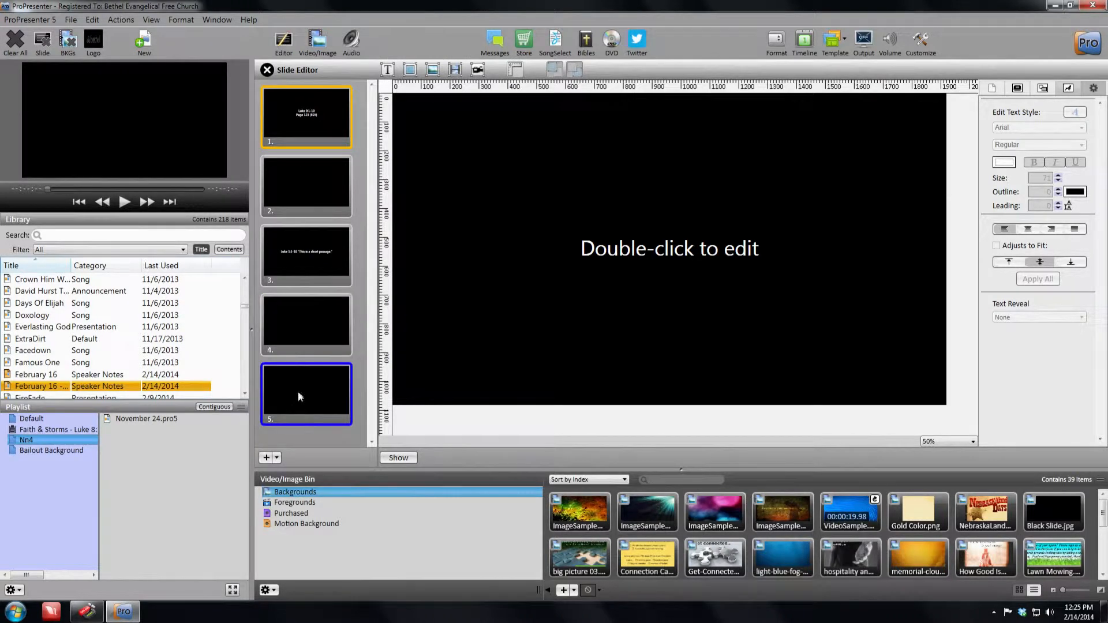
pyautogui.doubleClick(601, 250)
pyautogui.write('A lon')
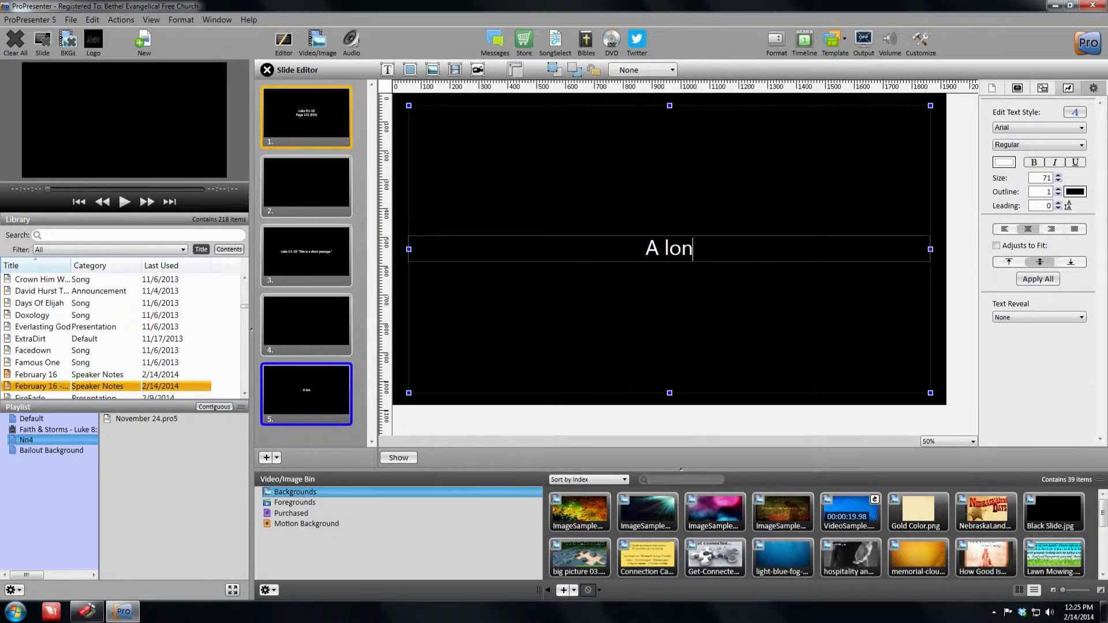
pyautogui.write('g tr t')
pyautogui.press('BackSpace')
pyautogui.write('bit of text.')
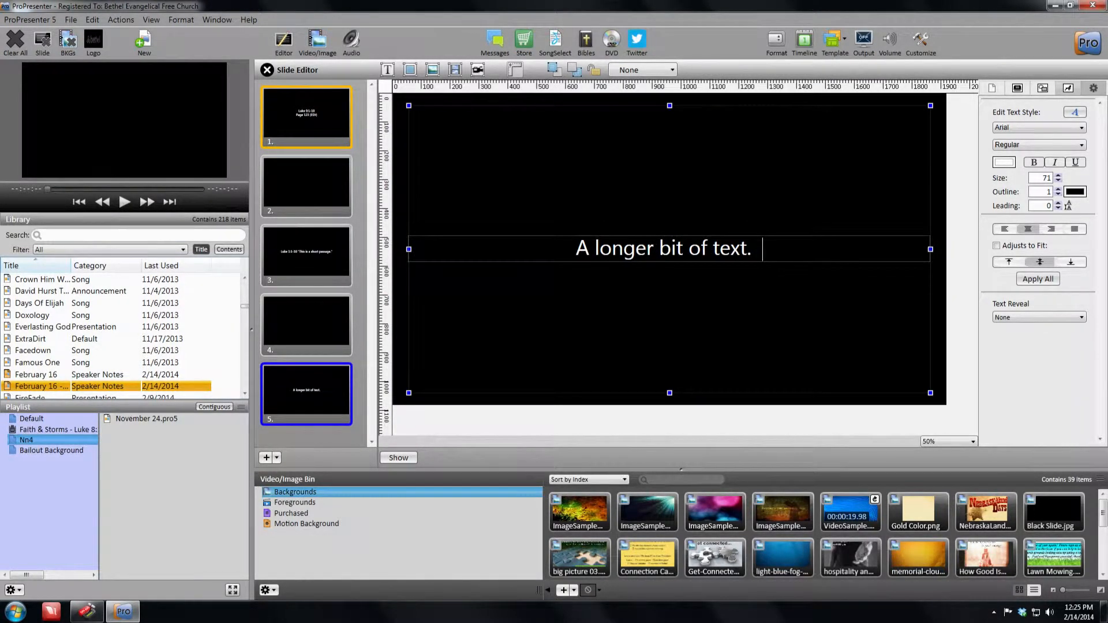
# Replace all the text on the fifth slide with the long "Lorem ipsum dolor sit amet" paragraph.
pyautogui.hotkey('ctrl', 'a')
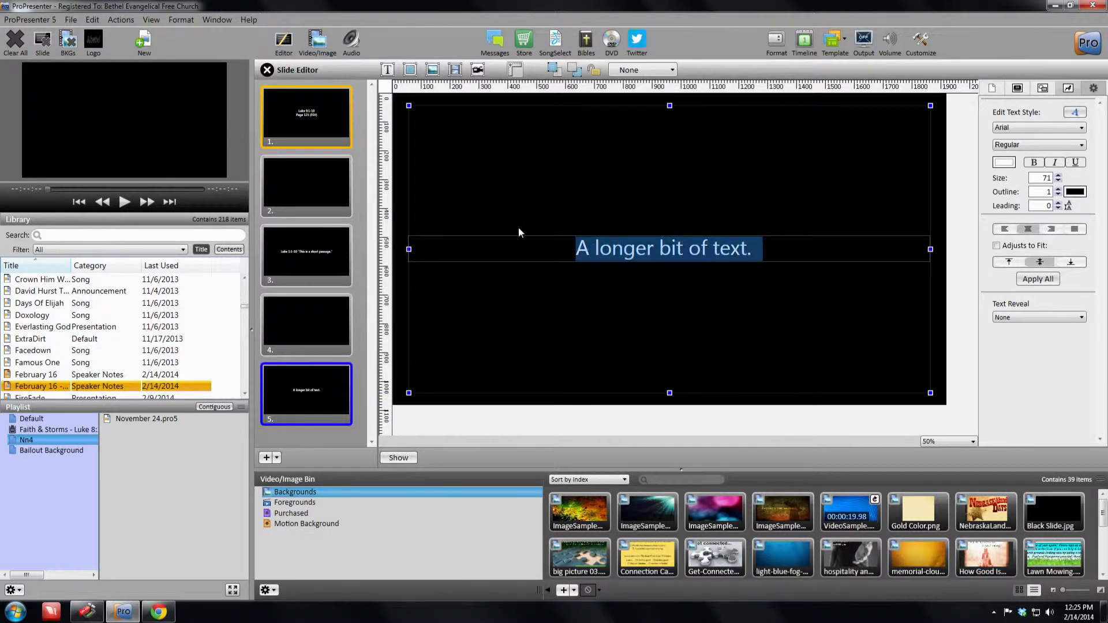
pyautogui.write('Lorem ipsum dolor sit amet, sea fugit nostro noluisse at, mea animal tacimates cu. No mel aeterno accusam, vel an error luptatum complectitur. Omnes ubique incorrupte eam ne. Sea aliquid appetere elaboraret te, legere tractatos sit ea, officiis mnesarchum deterruisset eu est. Partem detracto usu an, in vis dicam eruditi deserunt. Ne mel impetus sapientem salutandi, nulla accommodare has ei, impetus dolores inciderint mea te.')
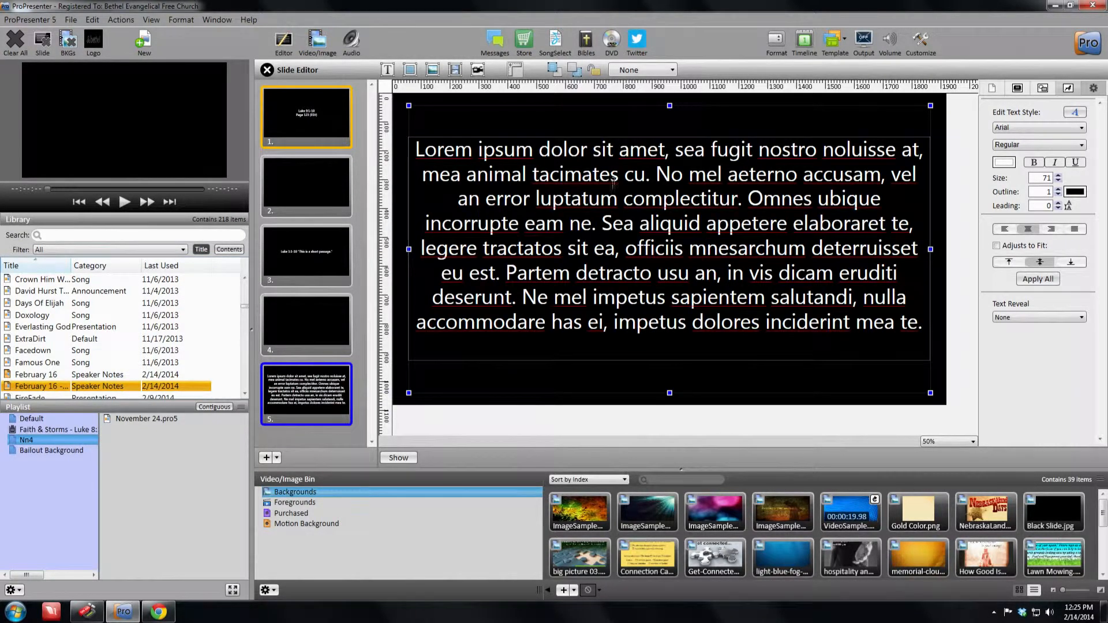
pyautogui.click(540, 120)
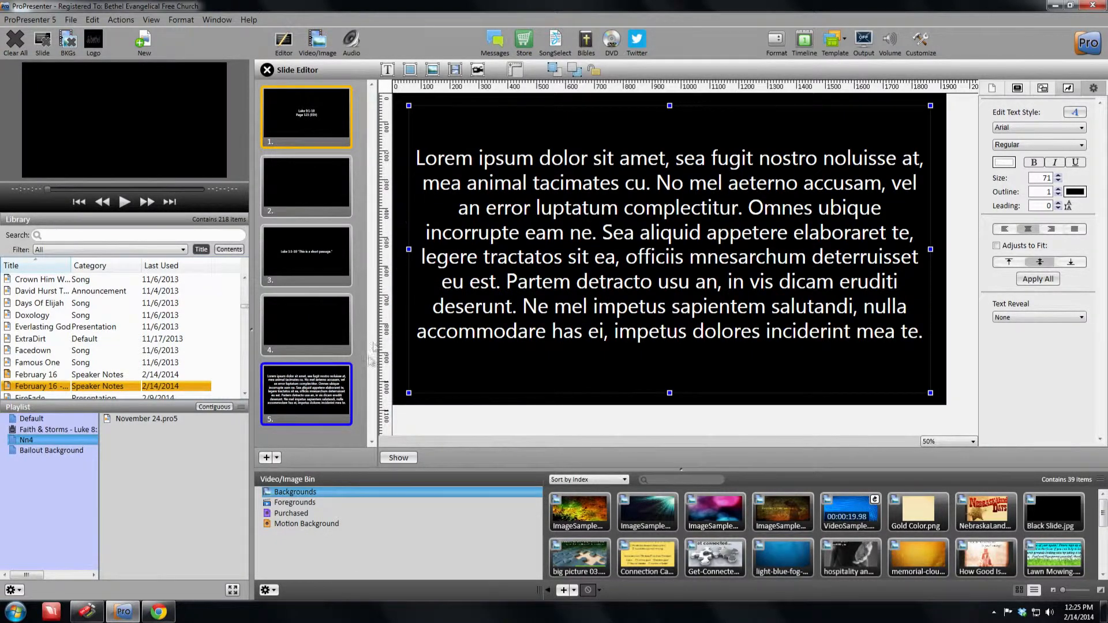
# Add a blank sixth slide at the end and close the slide editor.
pyautogui.click(266, 458)
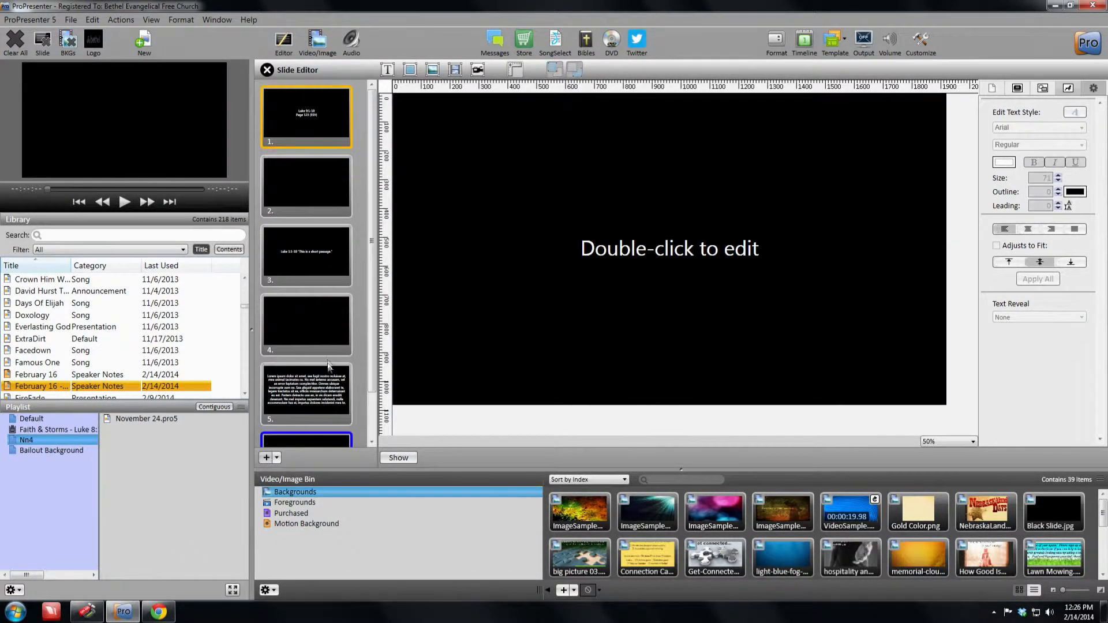
pyautogui.scroll(-2, 327, 349)
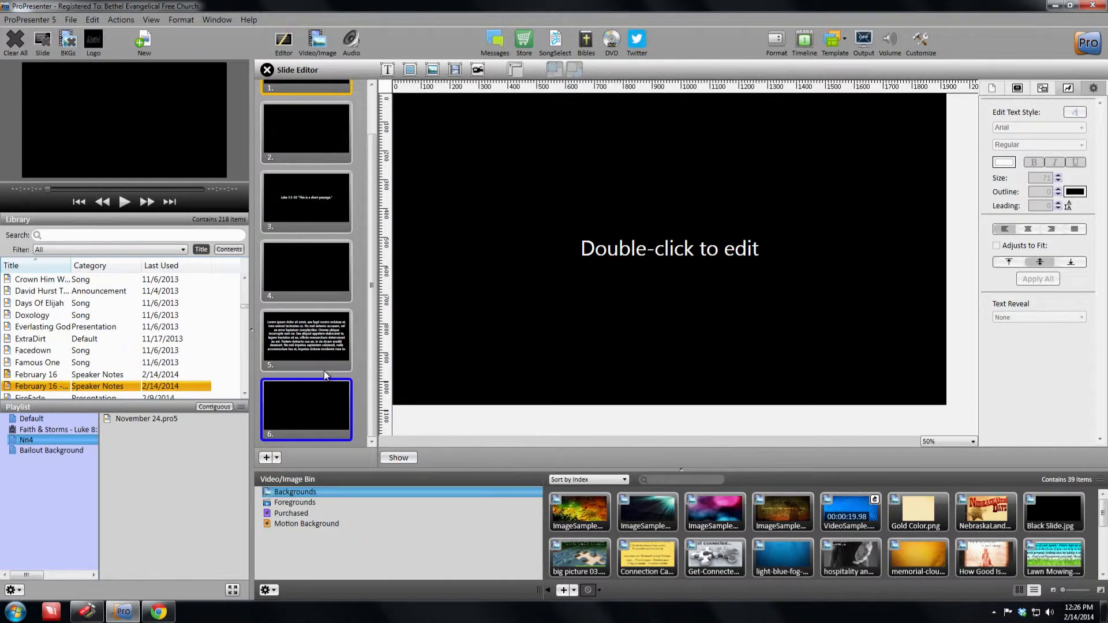
pyautogui.click(267, 70)
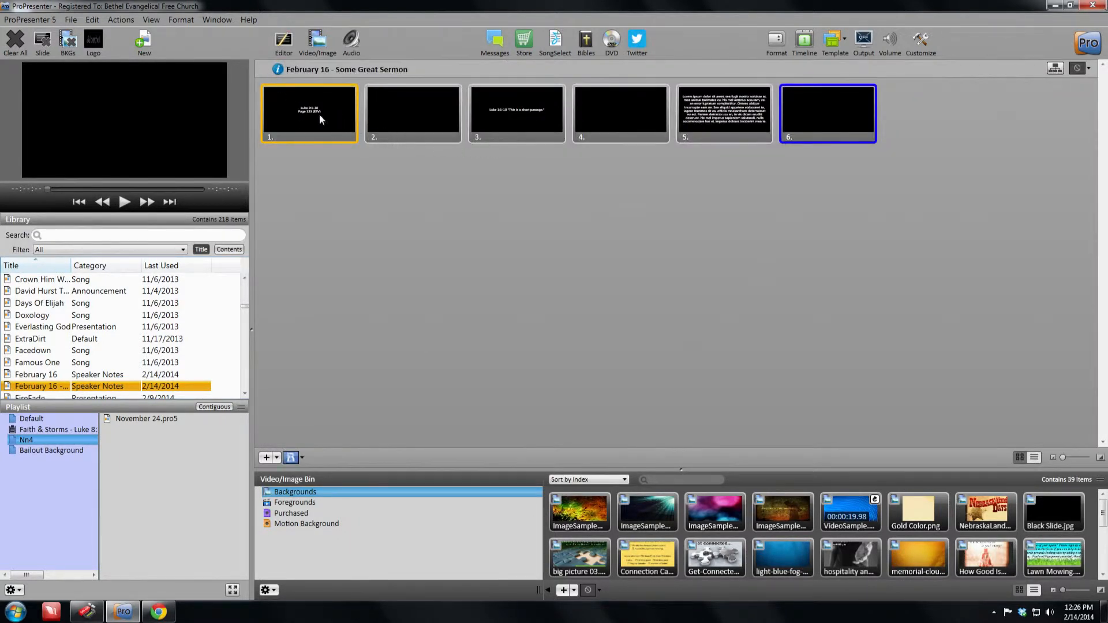
# Enlarge the slide thumbnails to five per row and show the first slide, Luke 9:1-10, on the output.
pyautogui.moveTo(1064, 458); pyautogui.dragTo(1082, 456)
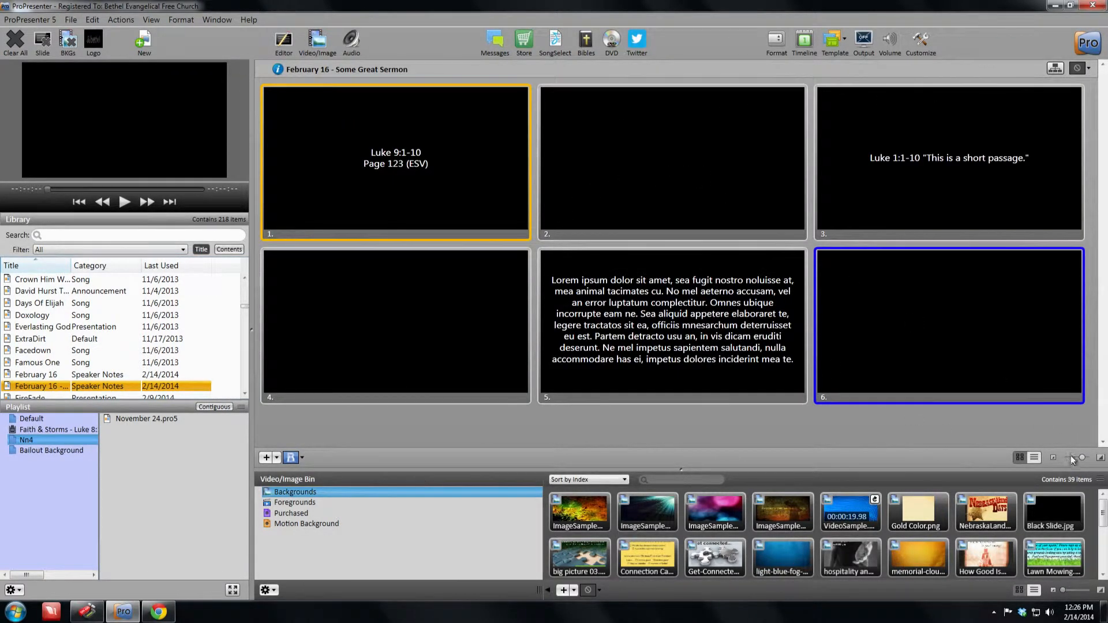
pyautogui.moveTo(1083, 458); pyautogui.dragTo(1074, 457)
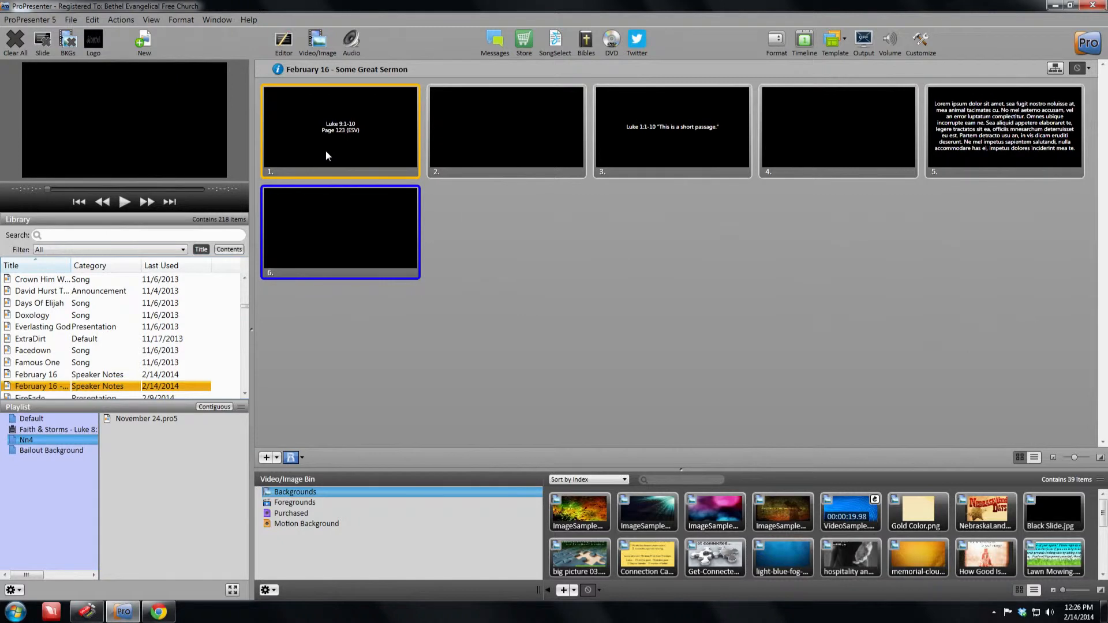
pyautogui.click(339, 141)
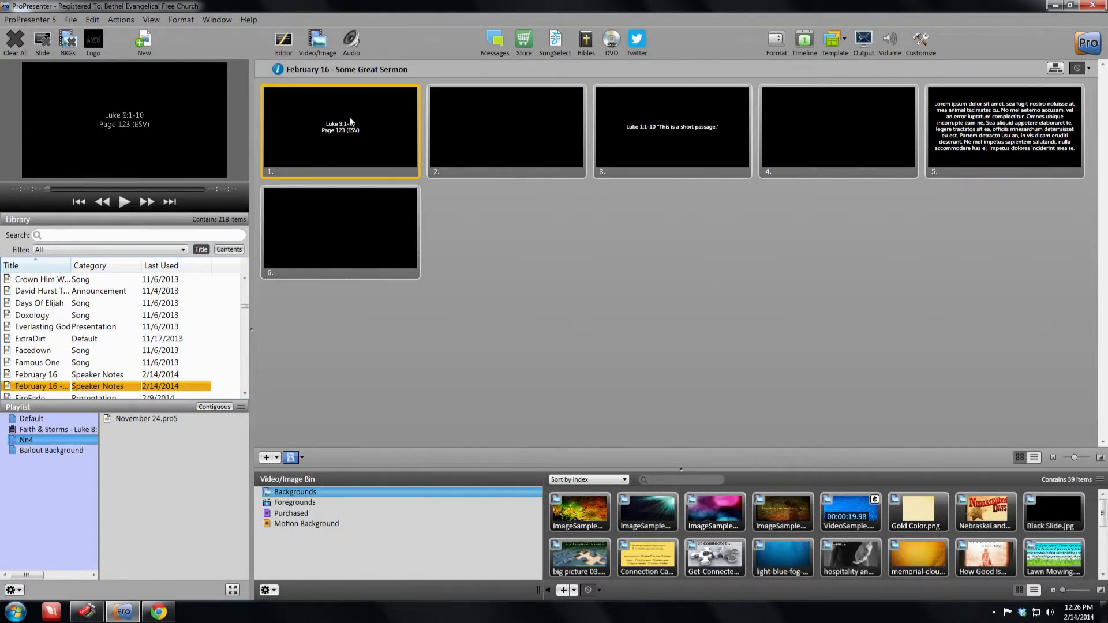
# Apply the Lower Third (White) sermon template to the first slide, Luke 9:1-10, and show that slide on the output.
pyautogui.rightClick(331, 126)
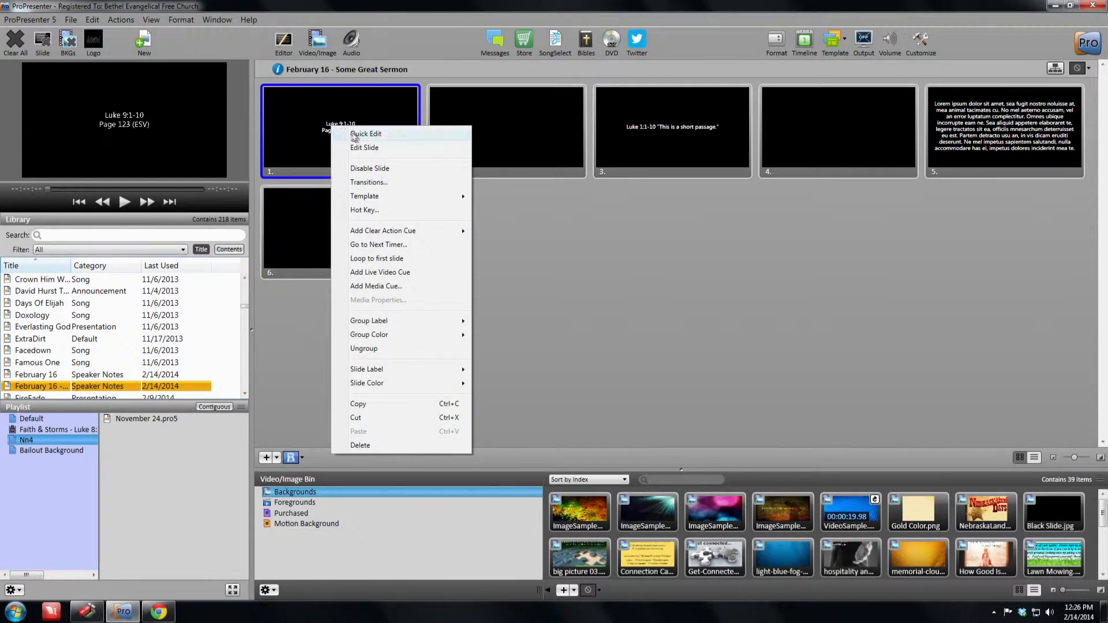
pyautogui.moveTo(388, 191)
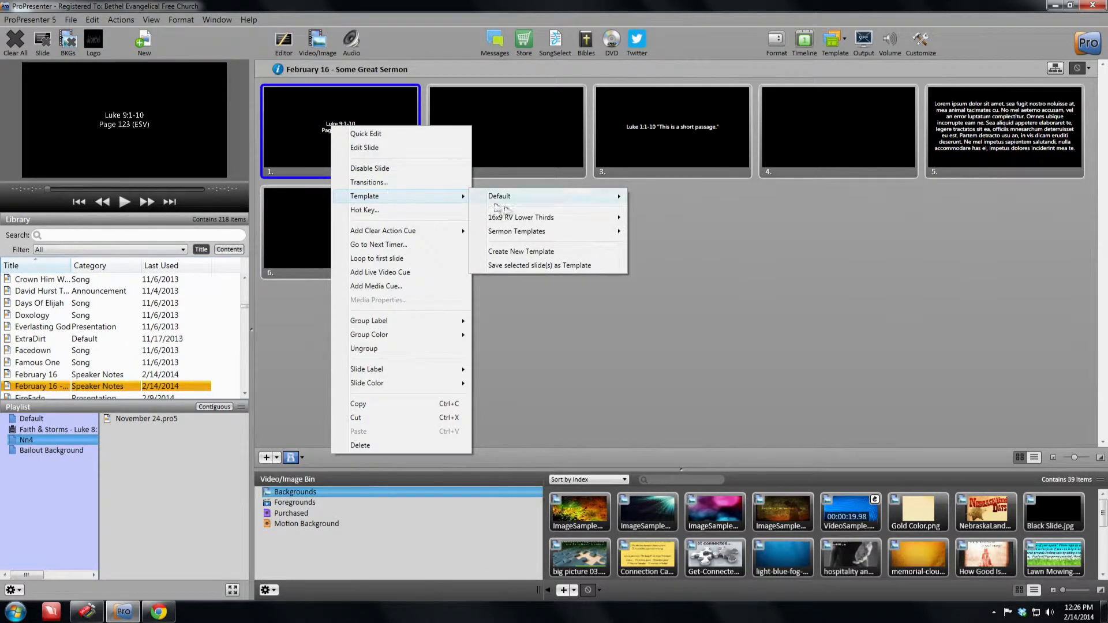
pyautogui.moveTo(537, 232)
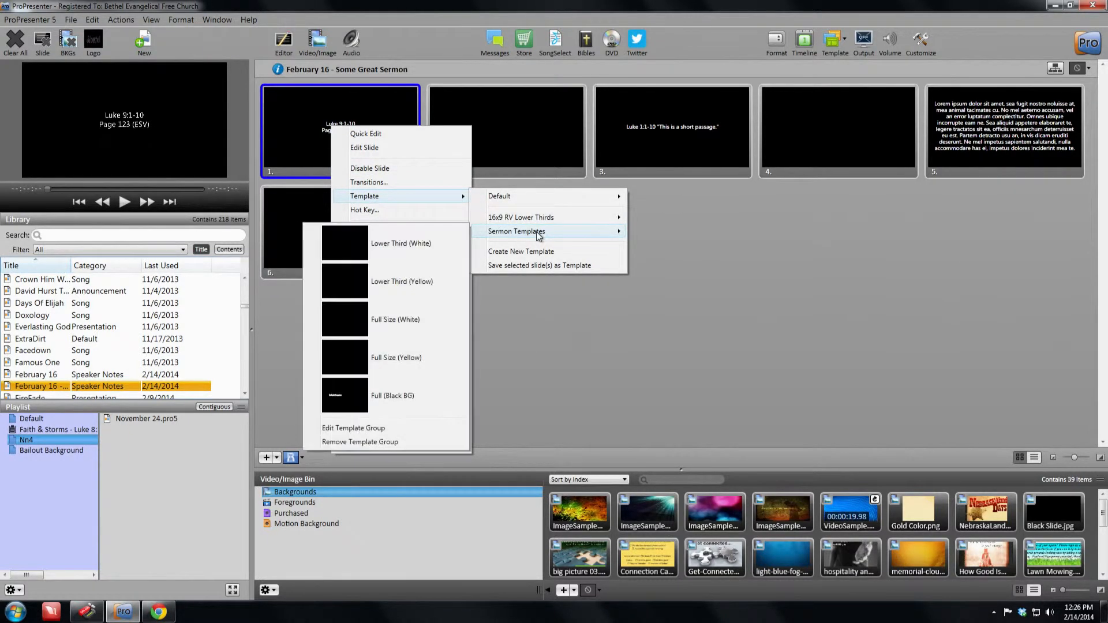
pyautogui.click(425, 242)
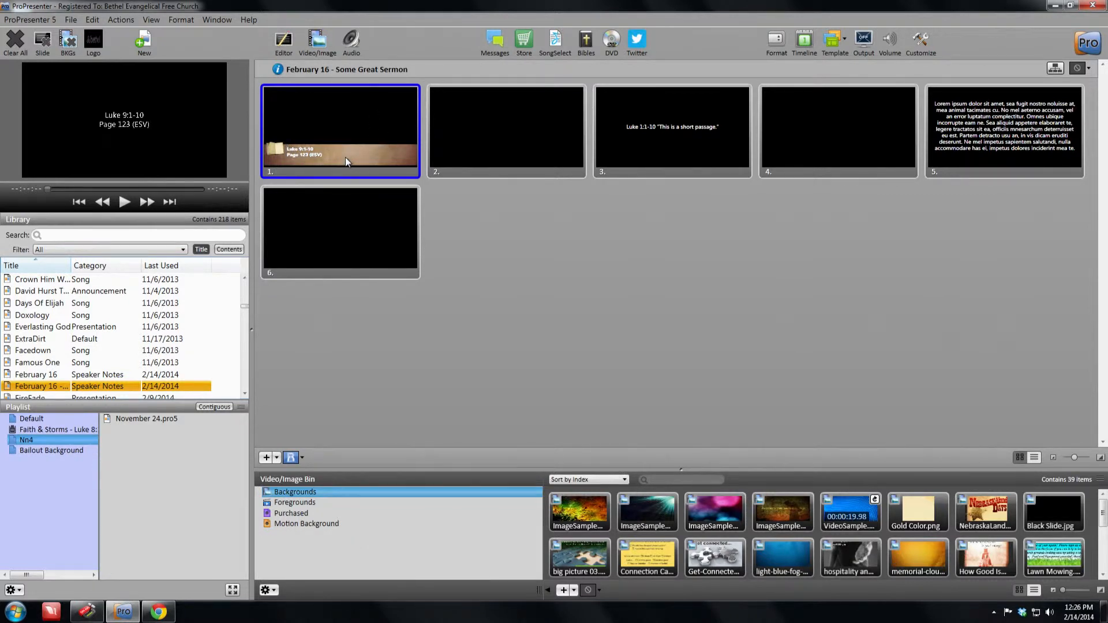
pyautogui.click(292, 130)
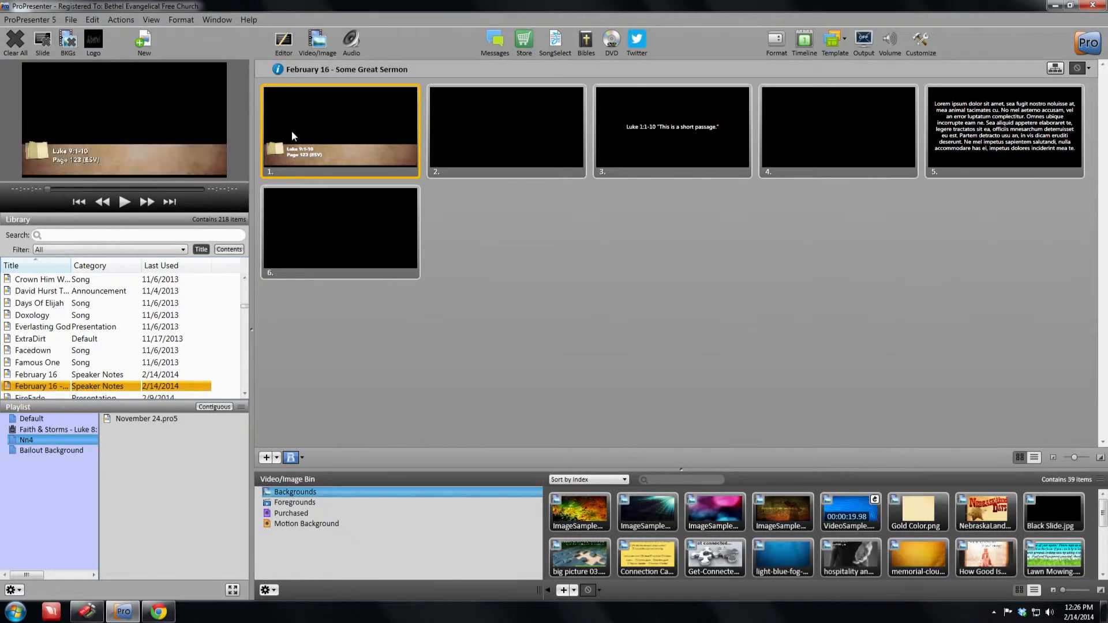
# Apply the Lower Third (Yellow) sermon template to the third slide, the short Luke 1:1-10 passage.
pyautogui.click(621, 126)
pyautogui.rightClick(621, 126)
pyautogui.moveTo(582, 201)
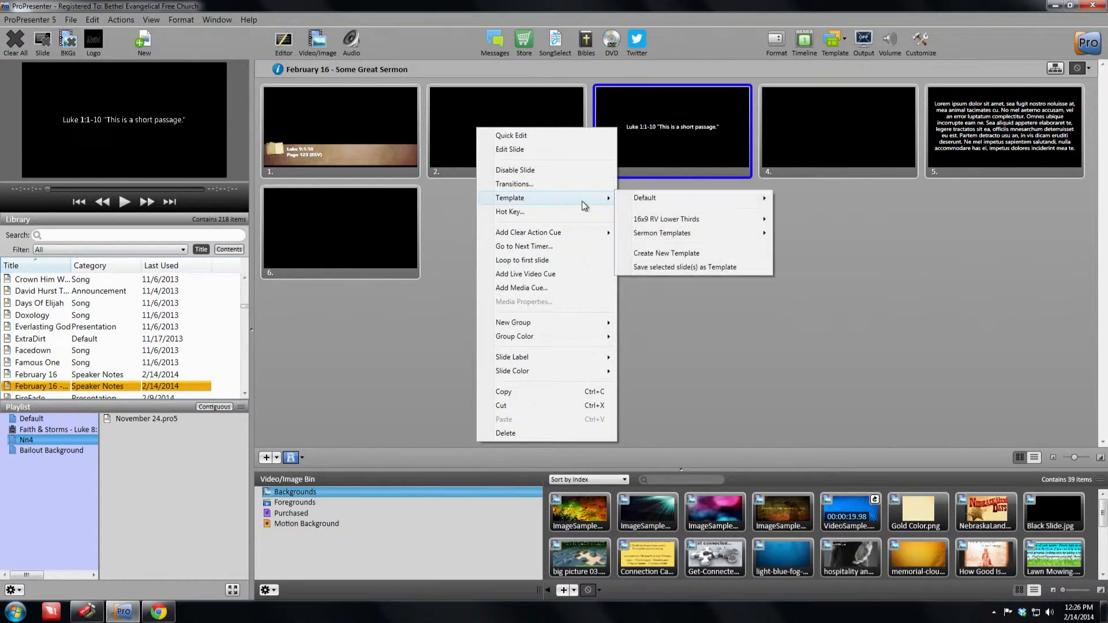
pyautogui.moveTo(701, 234)
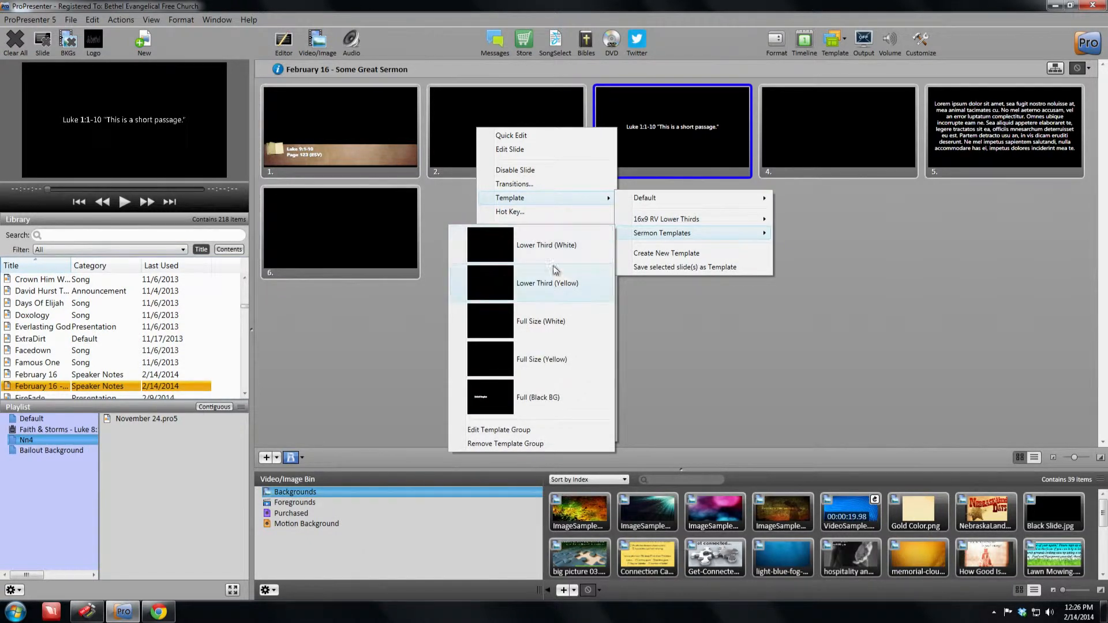
pyautogui.click(559, 283)
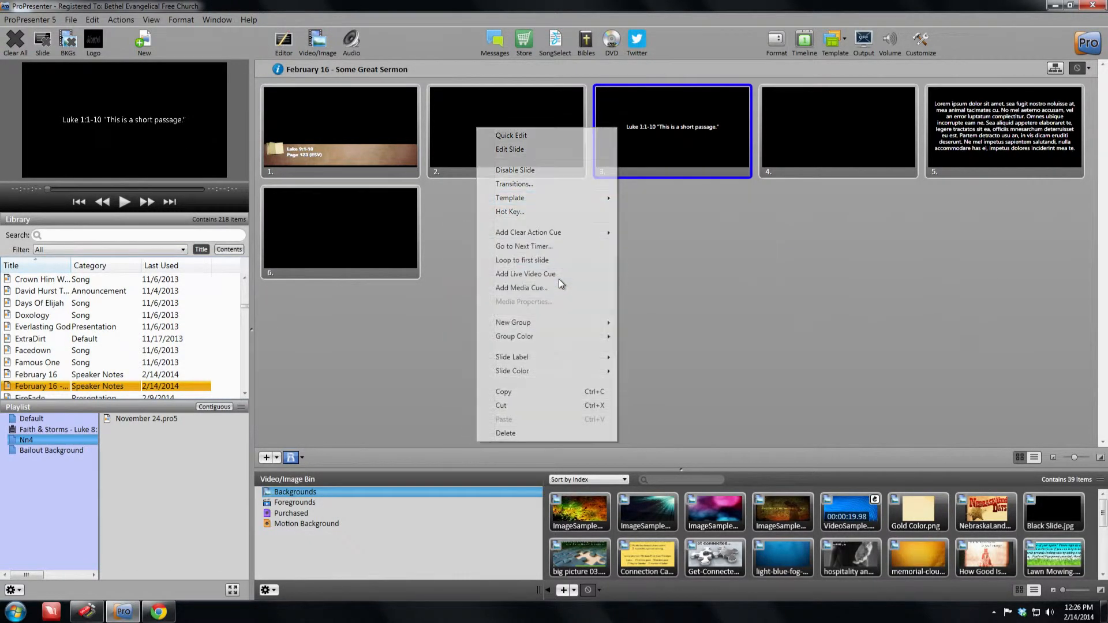
# Apply the Full Size (Yellow) sermon template to the fifth slide with the long Lorem ipsum text and show it on the output.
pyautogui.click(976, 126)
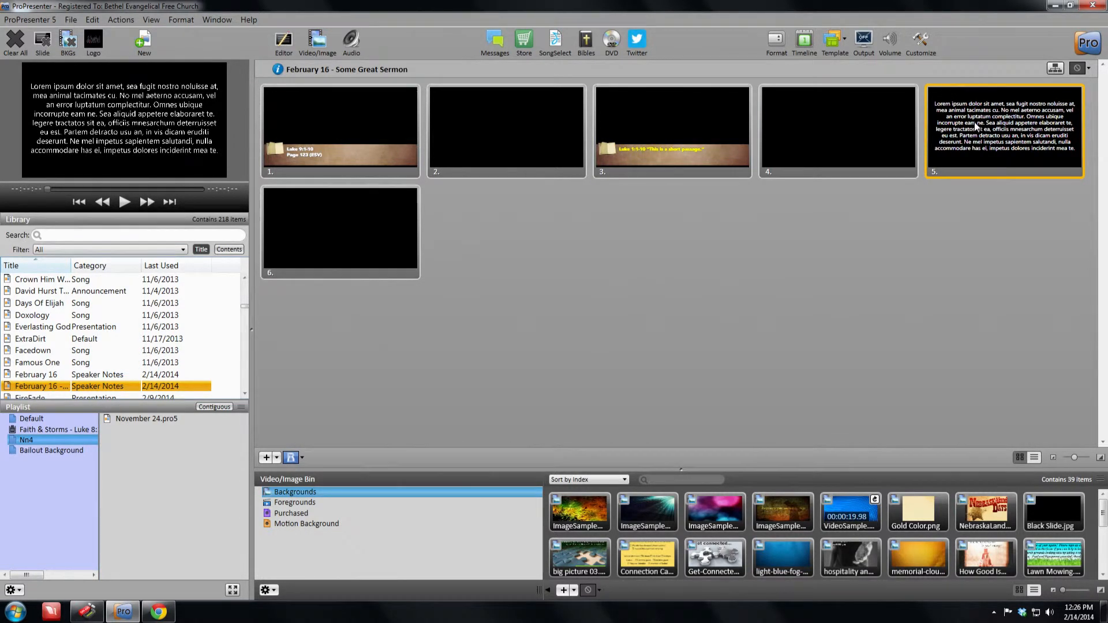
pyautogui.rightClick(977, 126)
pyautogui.moveTo(939, 191)
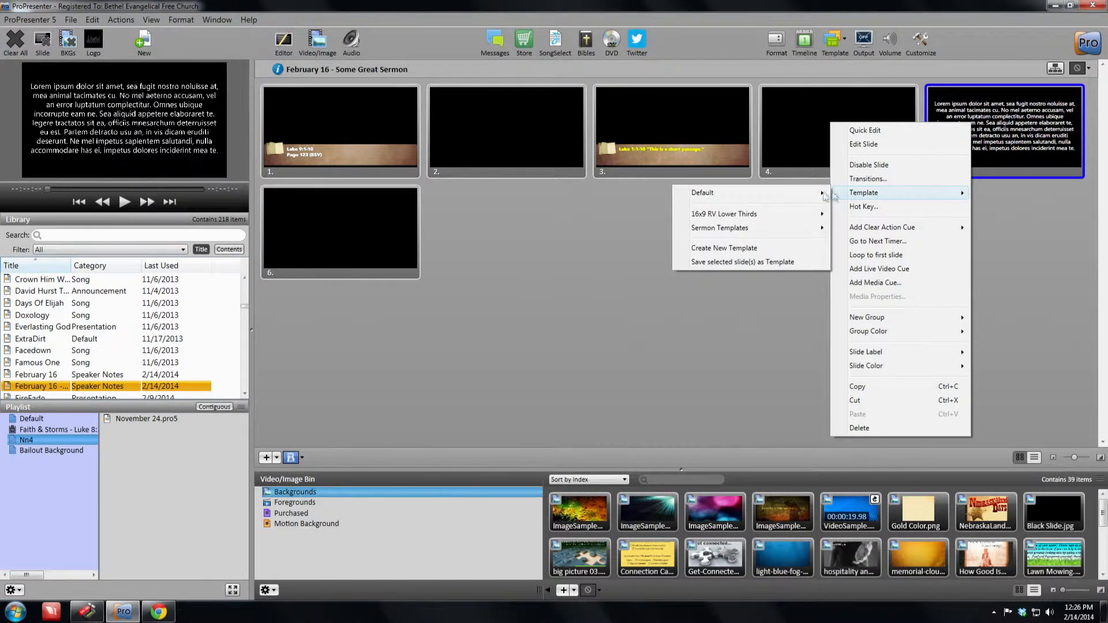
pyautogui.moveTo(803, 230)
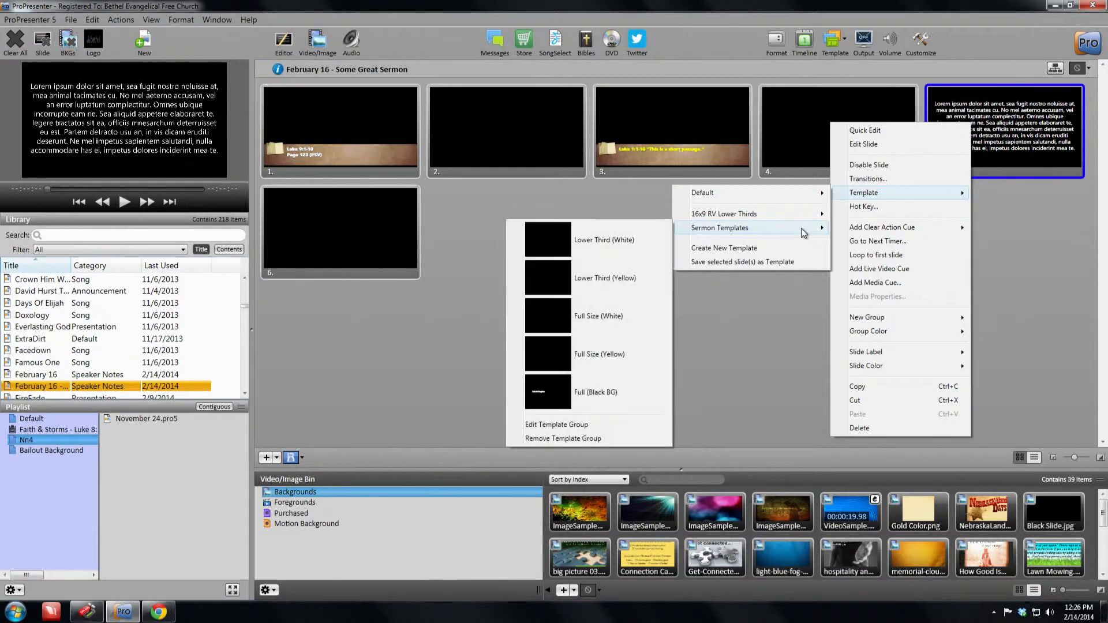
pyautogui.click(618, 358)
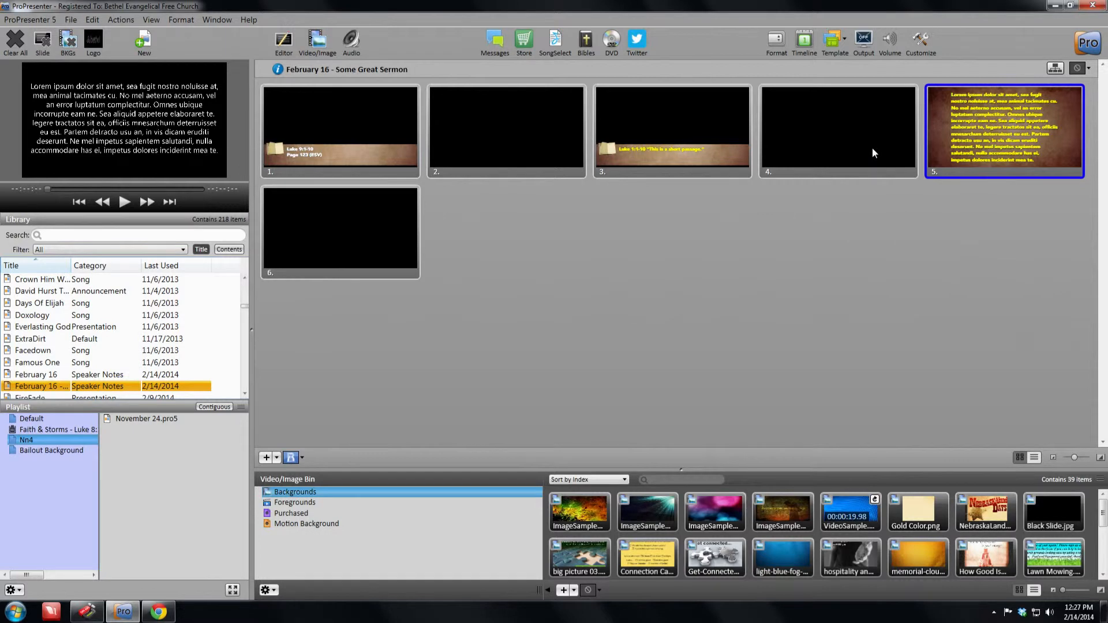
pyautogui.click(985, 129)
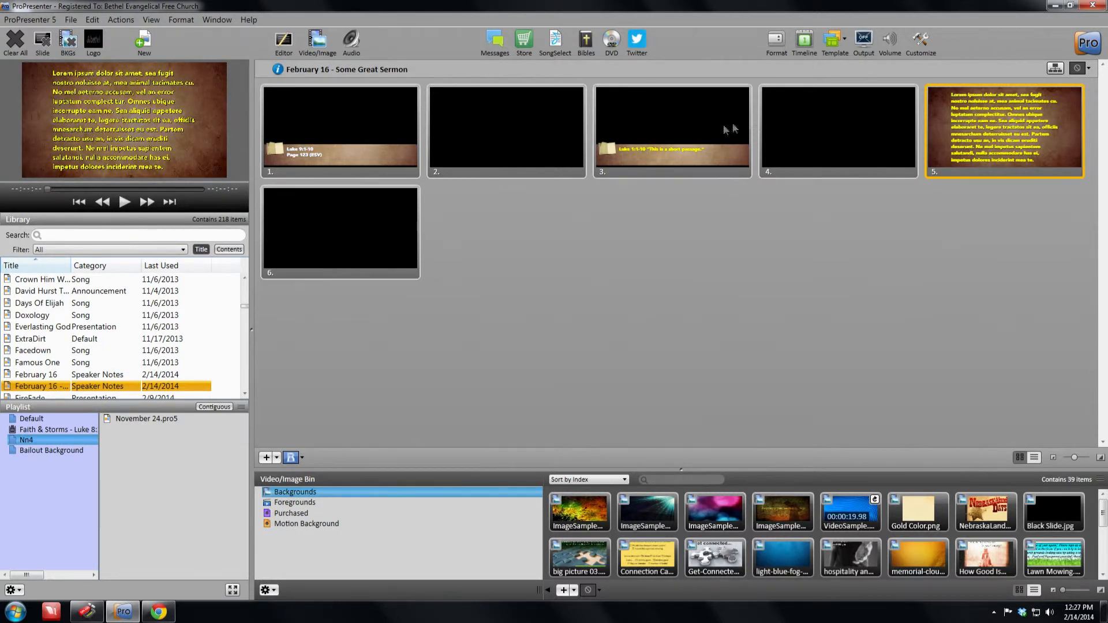
# Open the first slide in the slide editor and set the font size of the "Luke 9:1-10" line to 80.
pyautogui.click(360, 135)
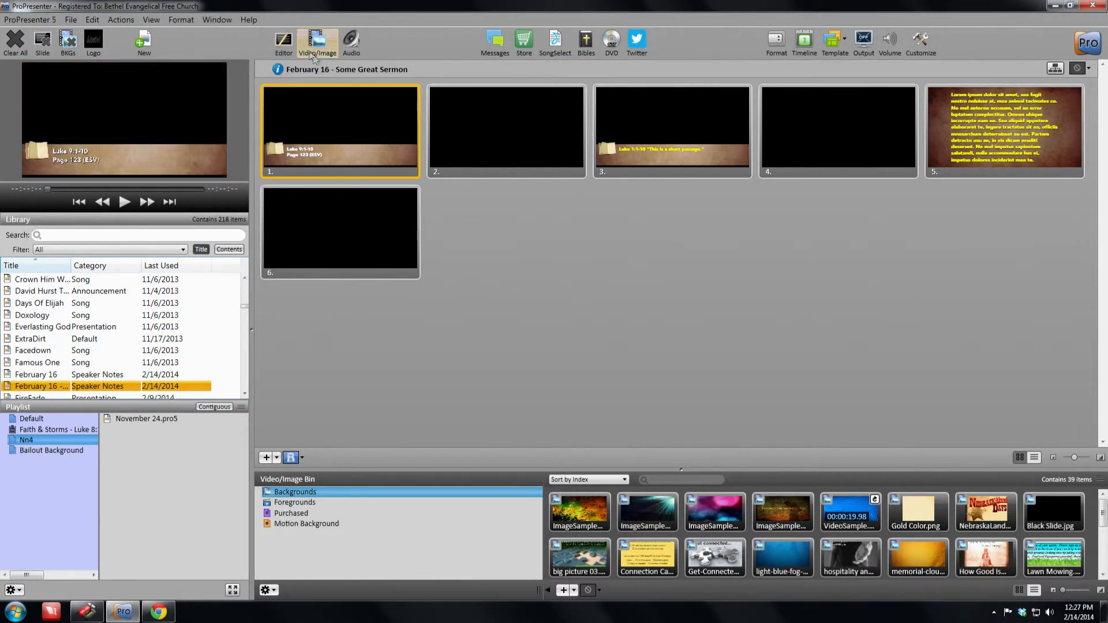
pyautogui.click(291, 44)
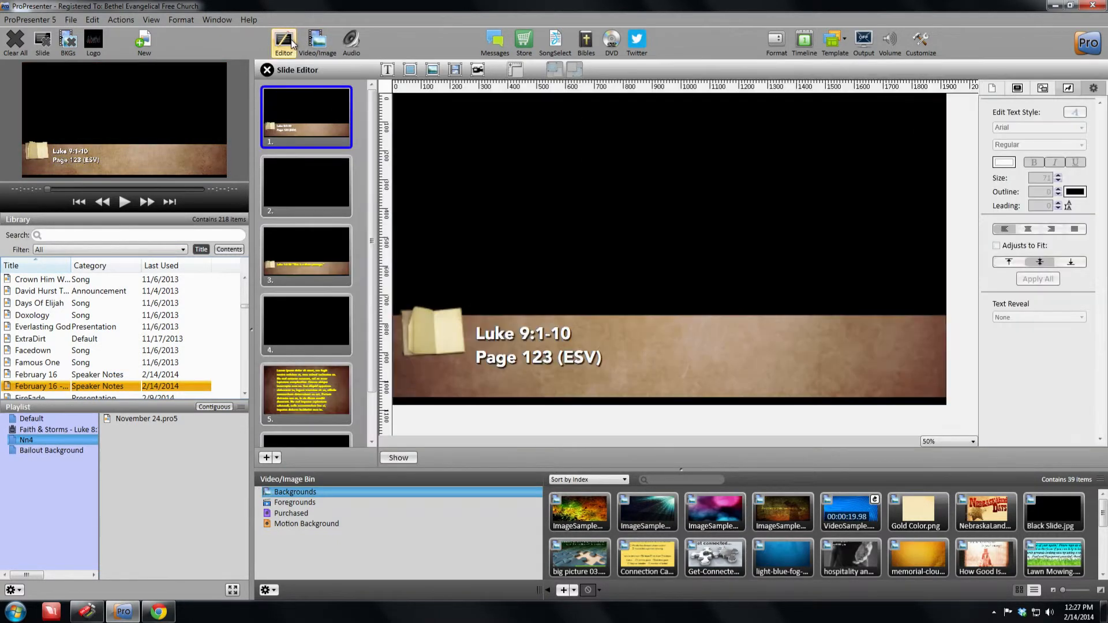
pyautogui.click(569, 335)
pyautogui.moveTo(571, 333); pyautogui.dragTo(472, 333)
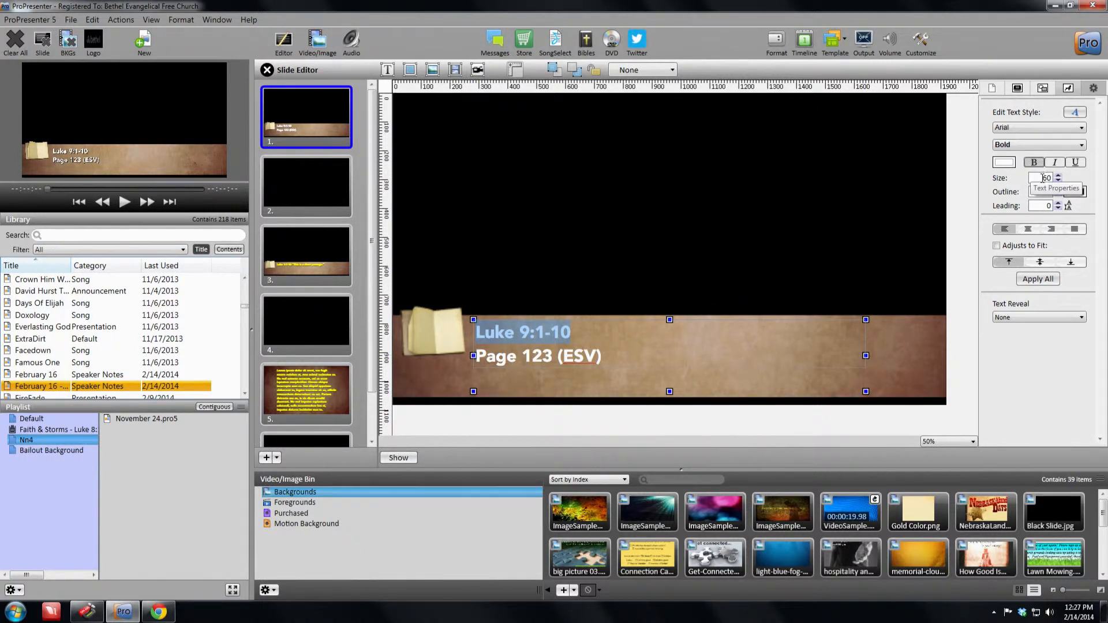
pyautogui.doubleClick(1042, 178)
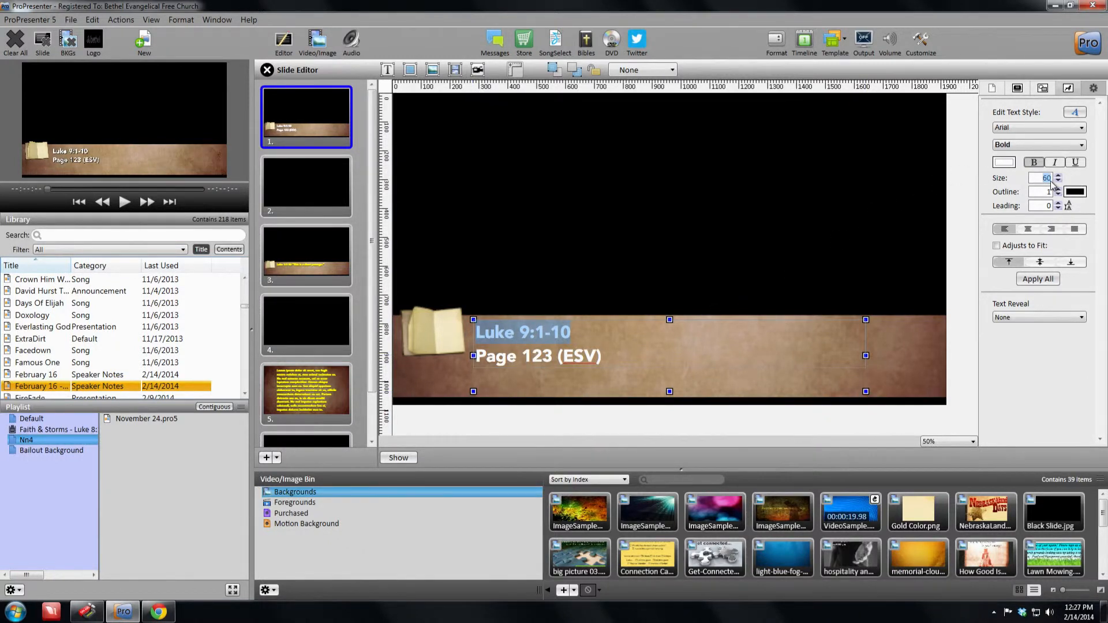
pyautogui.write('80')
pyautogui.press('Tab')
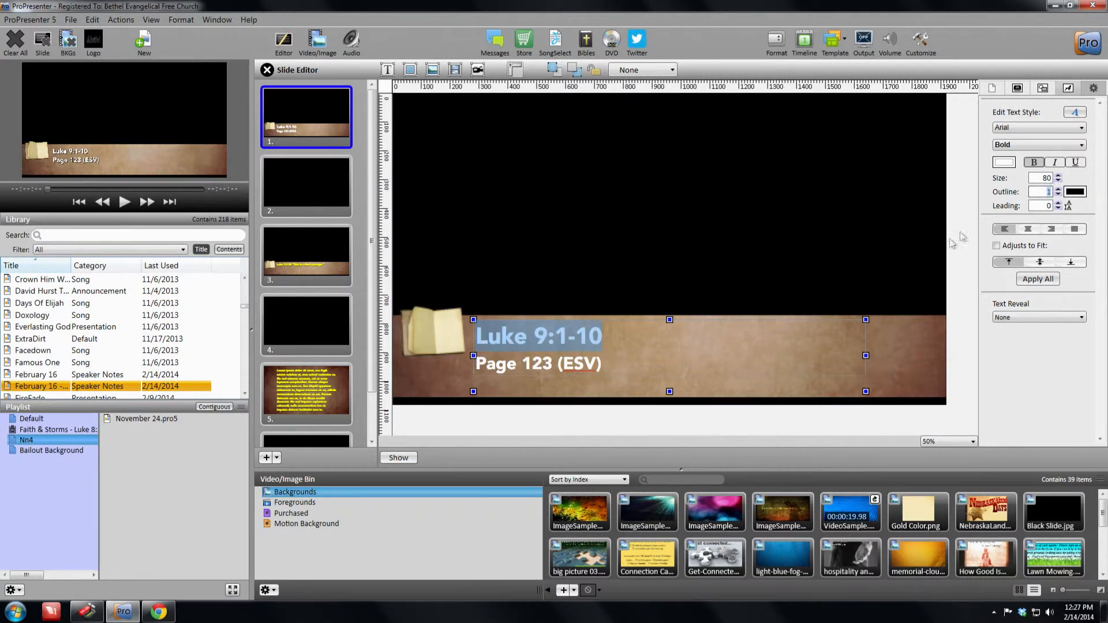
pyautogui.click(763, 210)
# View the blank sixth slide in the slide editor and close the editor.
pyautogui.scroll(-1, 327, 283)
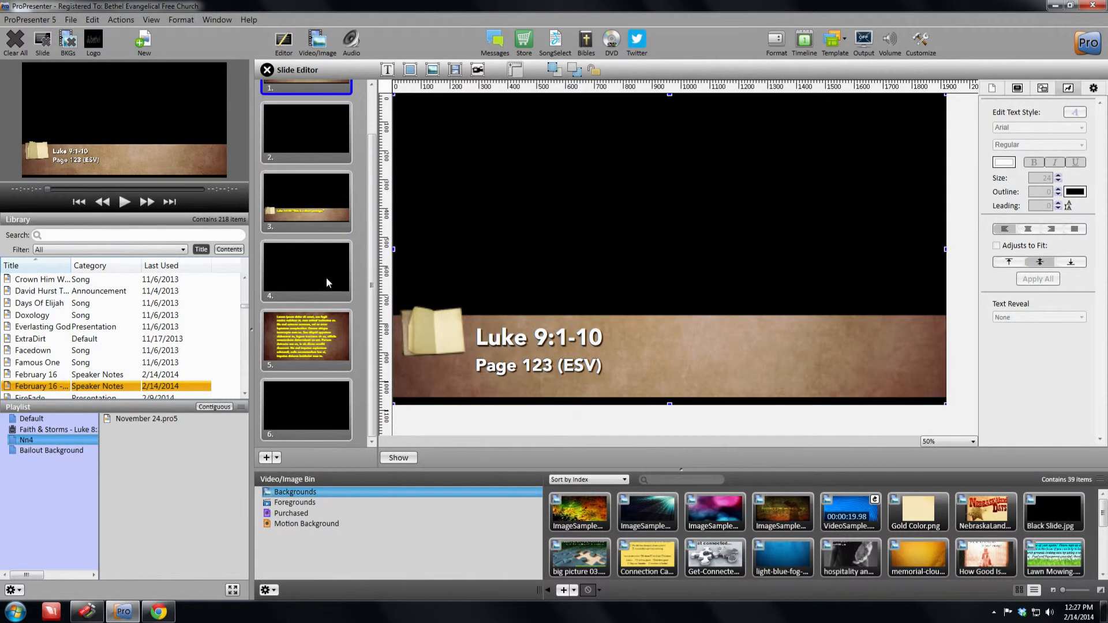
pyautogui.click(322, 403)
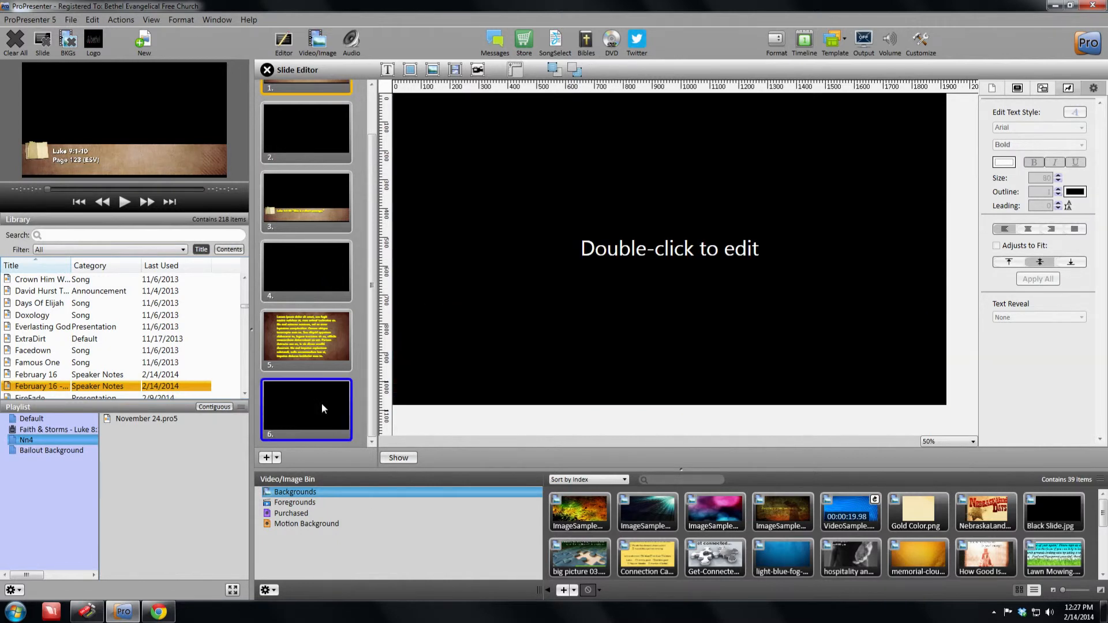
pyautogui.scroll(1, 299, 119)
pyautogui.click(267, 69)
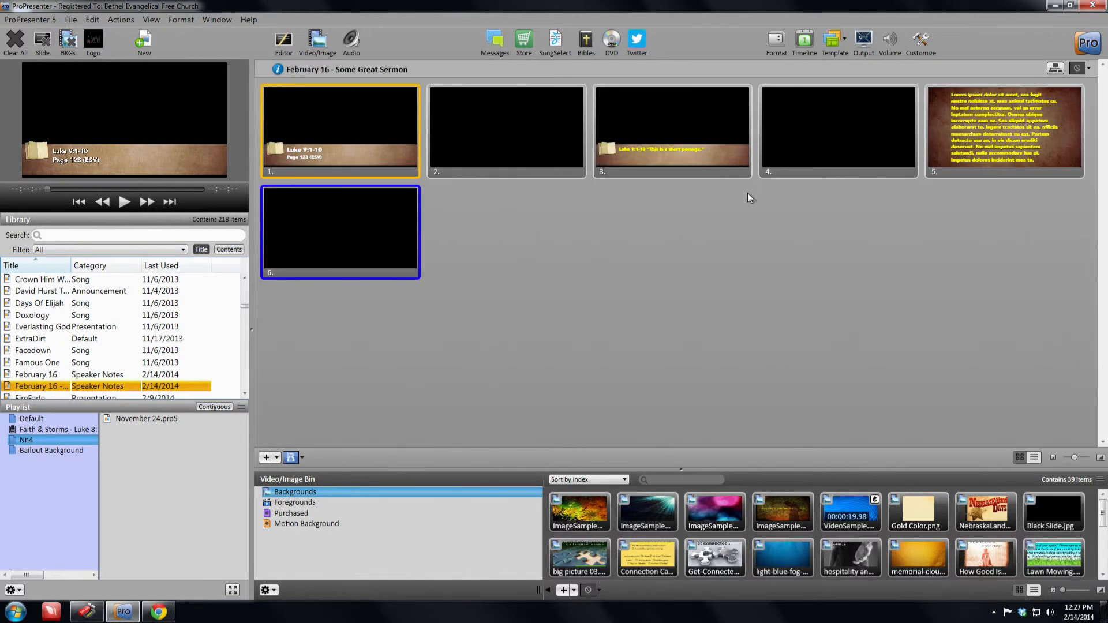